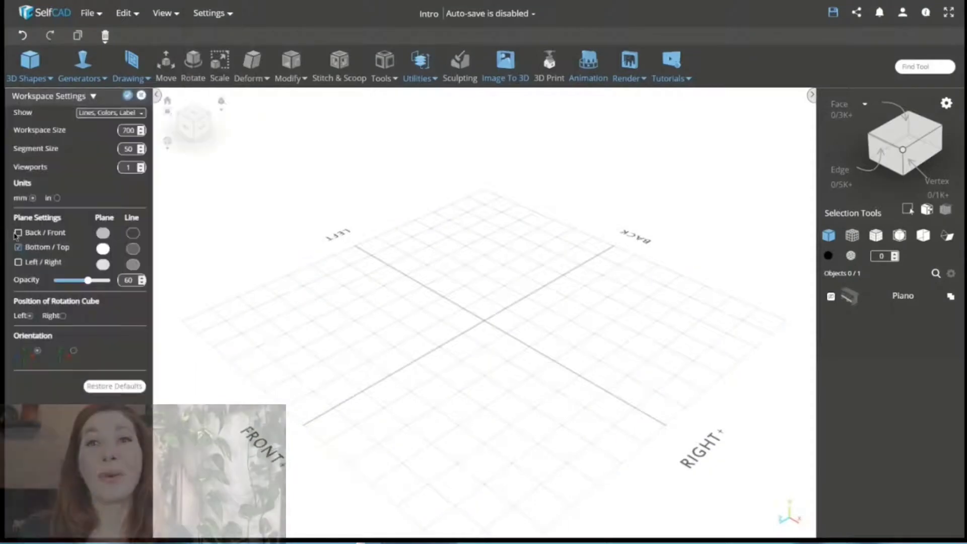
Step: Show the back and left wall grid planes, then drag the piano to a new spot
{"action": "left_click", "coordinate": [18, 233]}
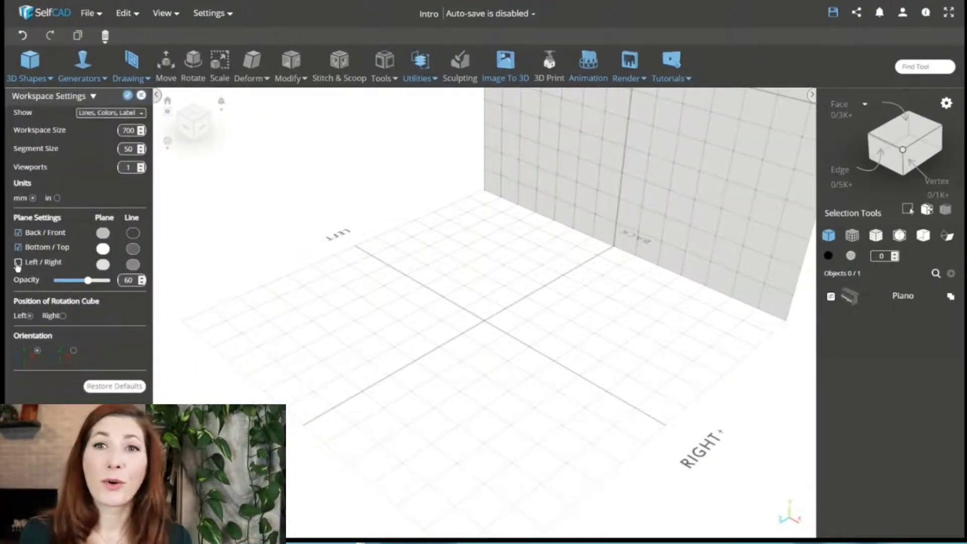
{"action": "left_click", "coordinate": [18, 263]}
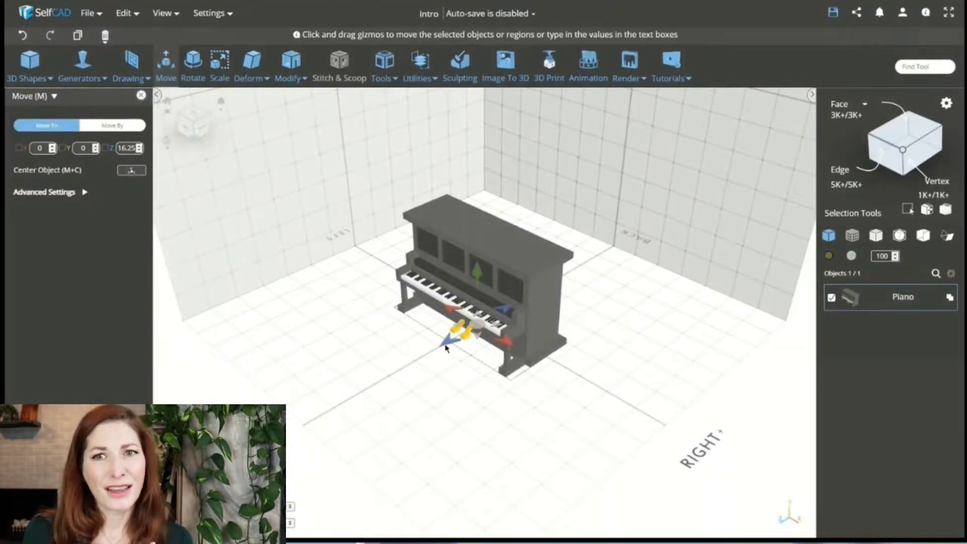
{"action": "left_click_drag", "start_coordinate": [438, 349], "coordinate": [497, 301]}
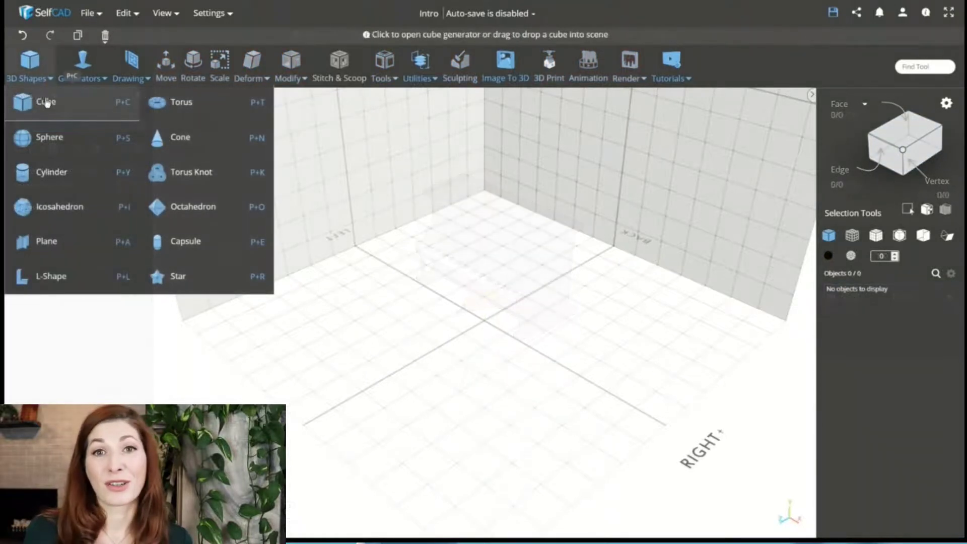
{"action": "left_click", "coordinate": [45, 102]}
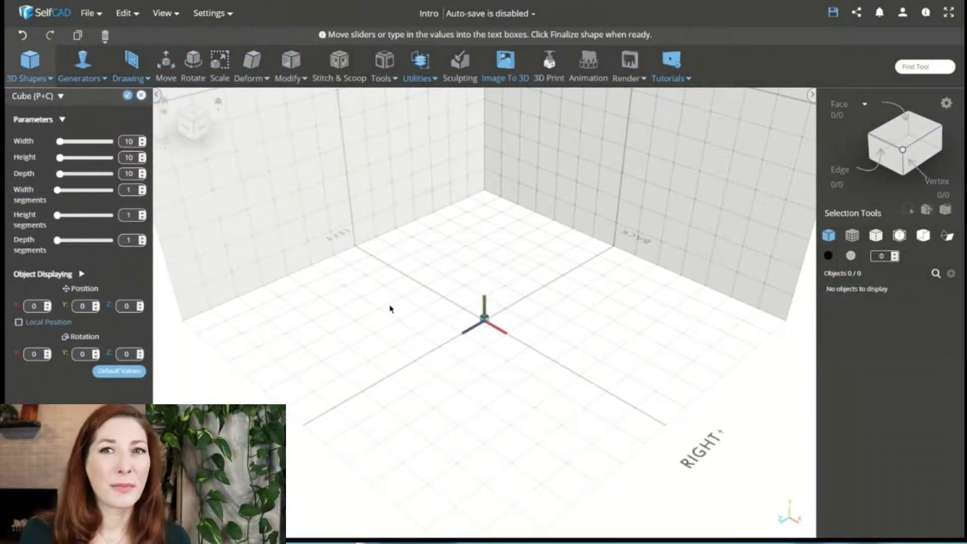
{"action": "left_click_drag", "start_coordinate": [391, 308], "coordinate": [445, 298]}
{"action": "left_click_drag", "start_coordinate": [60, 141], "coordinate": [79, 159]}
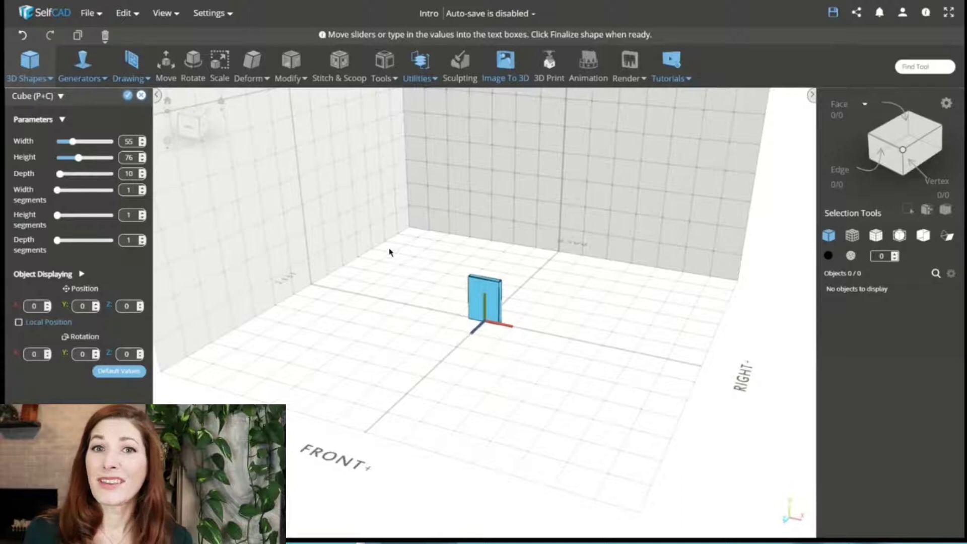
{"action": "left_click_drag", "start_coordinate": [390, 252], "coordinate": [185, 194]}
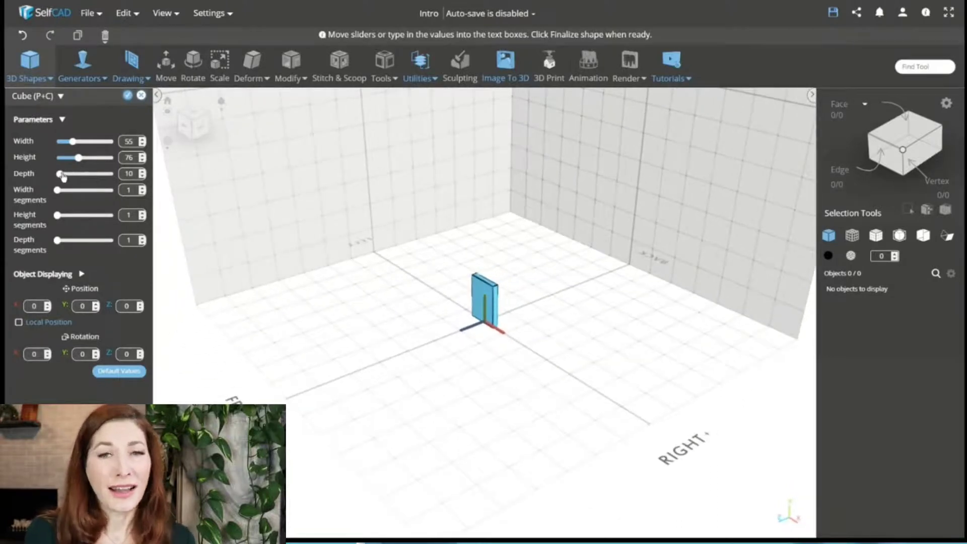
{"action": "left_click_drag", "start_coordinate": [60, 174], "coordinate": [82, 179]}
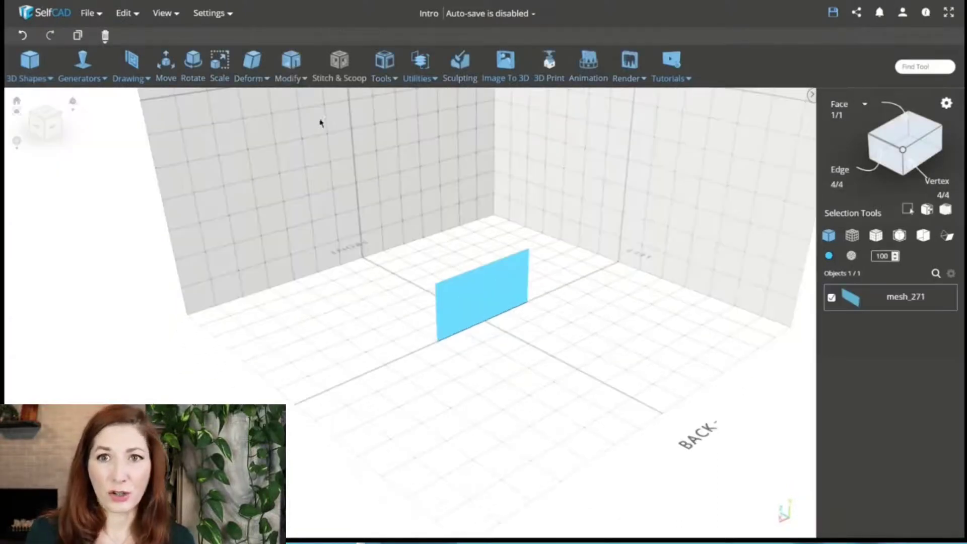
{"action": "left_click", "coordinate": [291, 65]}
{"action": "left_click", "coordinate": [306, 135]}
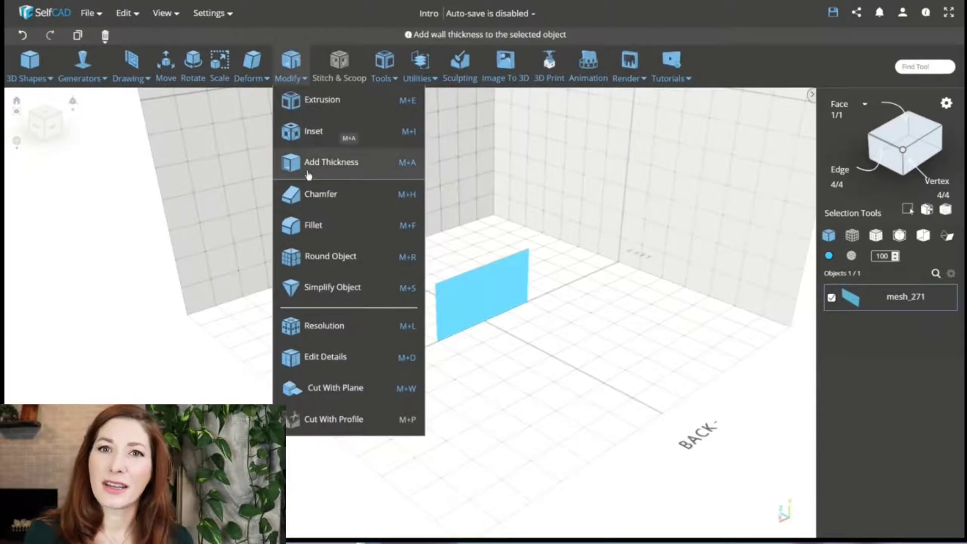
{"action": "left_click", "coordinate": [308, 166]}
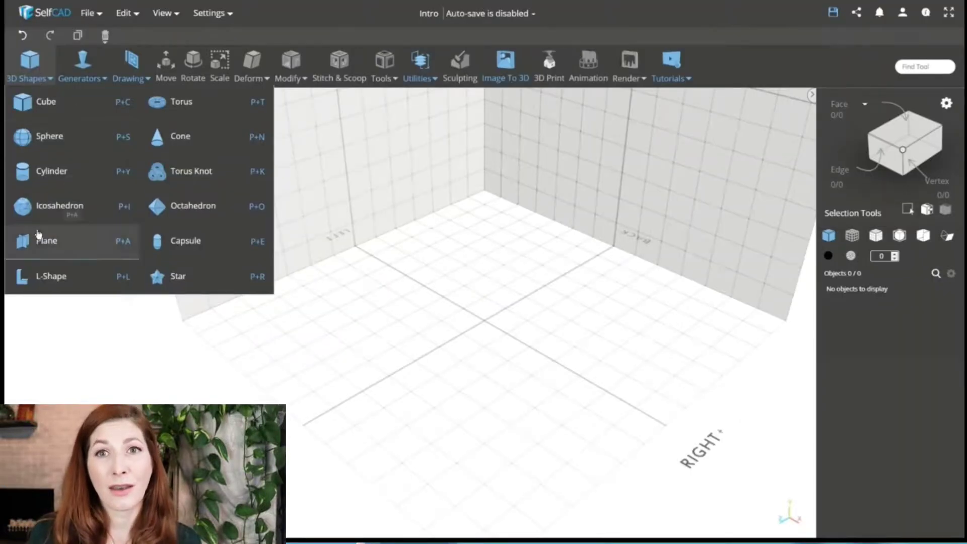
Step: Add a flat plane to the scene and orbit the view to face the front
{"action": "left_click", "coordinate": [40, 240]}
{"action": "right_click_drag", "start_coordinate": [351, 325], "coordinate": [294, 236]}
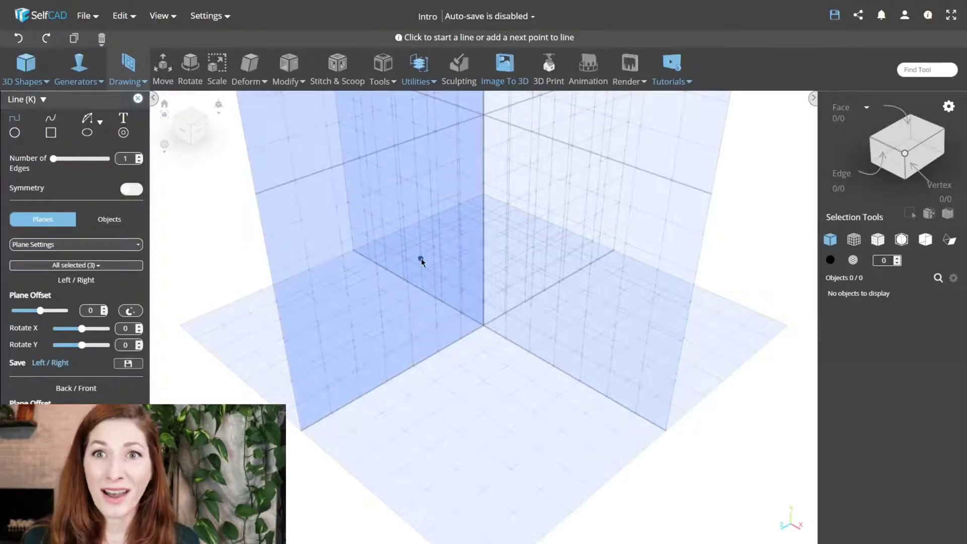
Step: Draw one line segment between two points on the drawing plane and finish the line
{"action": "left_click", "coordinate": [421, 261]}
{"action": "left_click", "coordinate": [555, 350]}
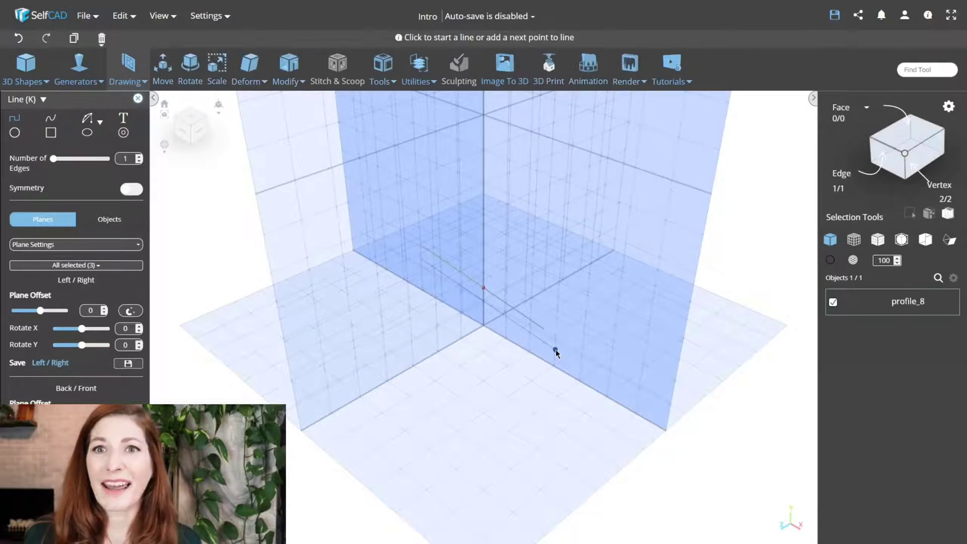
{"action": "key", "text": "Escape"}
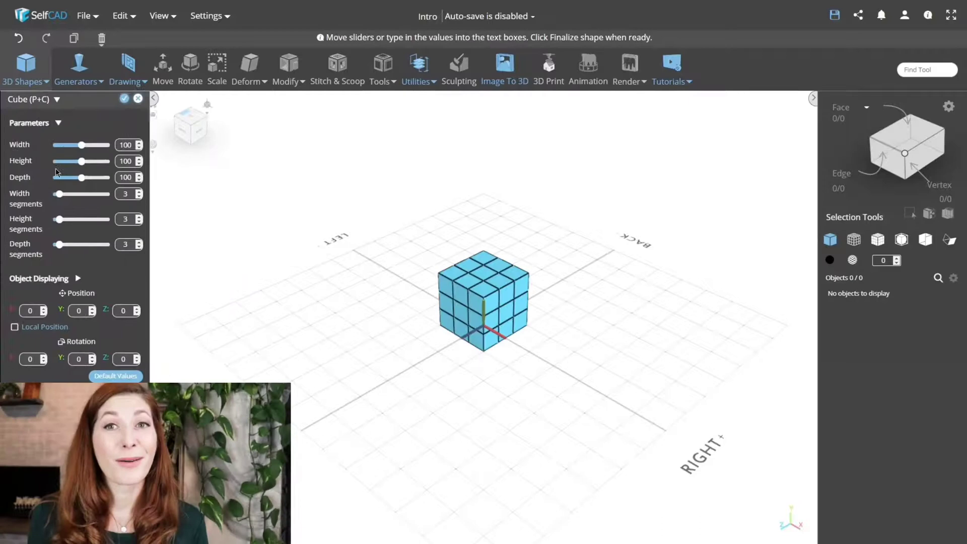
Step: Confirm the gridded cube, show it as solid plus wireframe, and select its nine top polygons
{"action": "left_click", "coordinate": [124, 98]}
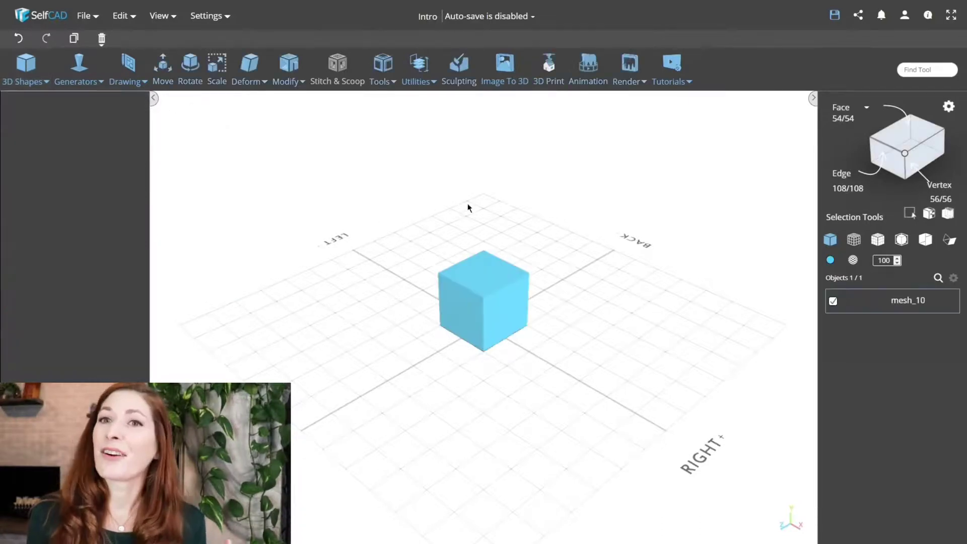
{"action": "left_click", "coordinate": [879, 242]}
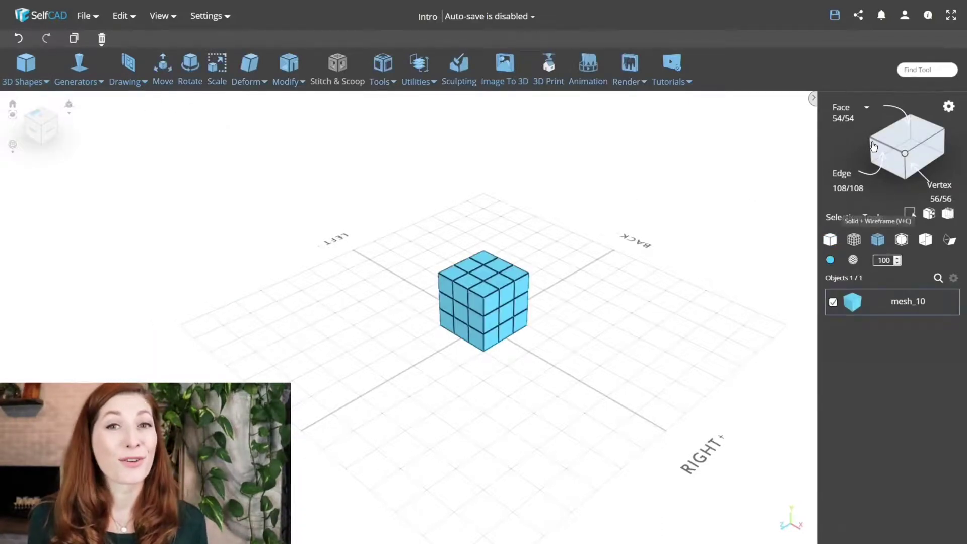
{"action": "left_click", "coordinate": [848, 119]}
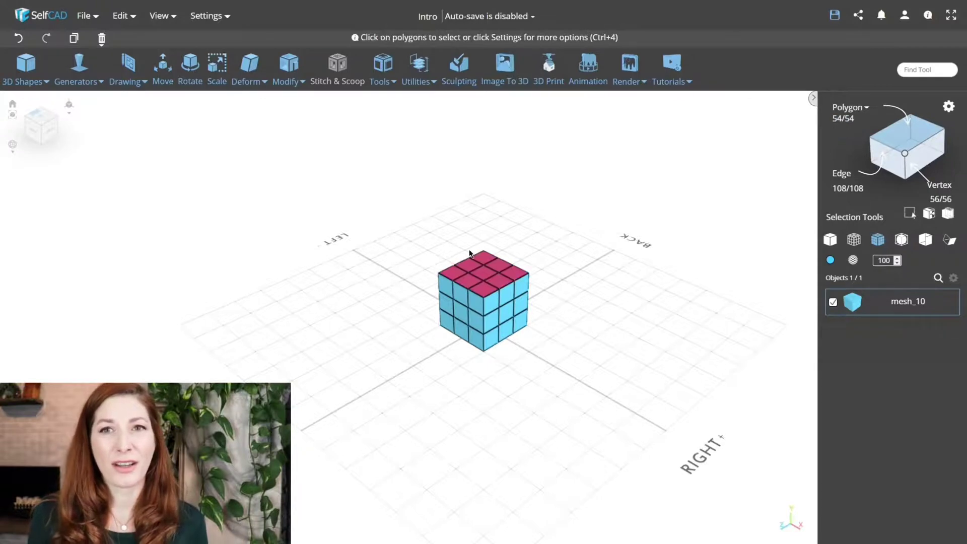
{"action": "left_click_drag", "start_coordinate": [469, 253], "coordinate": [487, 231]}
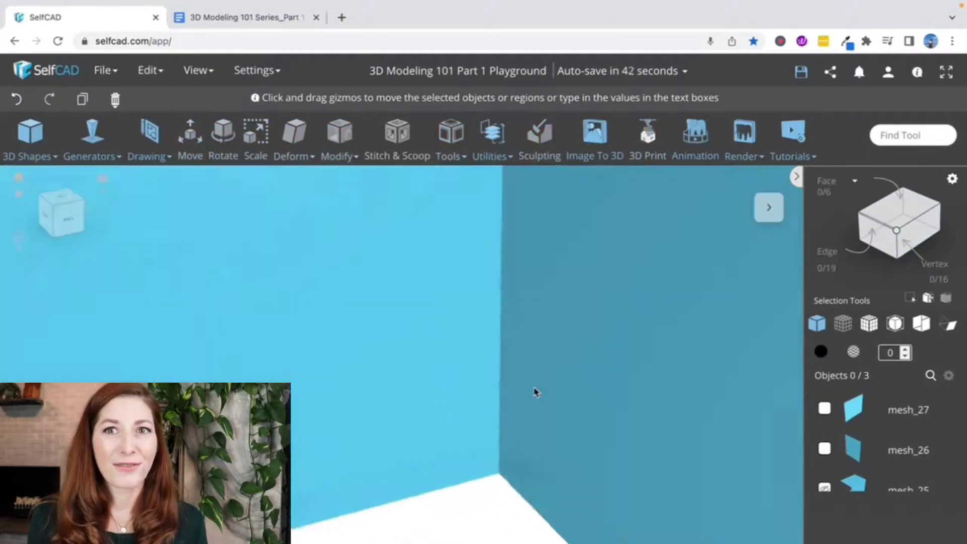
Step: Orbit around the two blue panels, selecting panel mesh_27 and then box mesh_25
{"action": "scroll", "coordinate": [505, 398], "scroll_direction": "down", "scroll_amount": 10}
{"action": "left_click_drag", "start_coordinate": [578, 389], "coordinate": [410, 345]}
{"action": "left_click", "coordinate": [410, 345]}
{"action": "left_click_drag", "start_coordinate": [531, 411], "coordinate": [723, 396]}
{"action": "left_click", "coordinate": [824, 489]}
{"action": "left_click", "coordinate": [637, 479]}
Step: Reselect box mesh_25 for moving and orbit around the model
{"action": "key", "text": "m"}
{"action": "left_click_drag", "start_coordinate": [637, 478], "coordinate": [319, 431]}
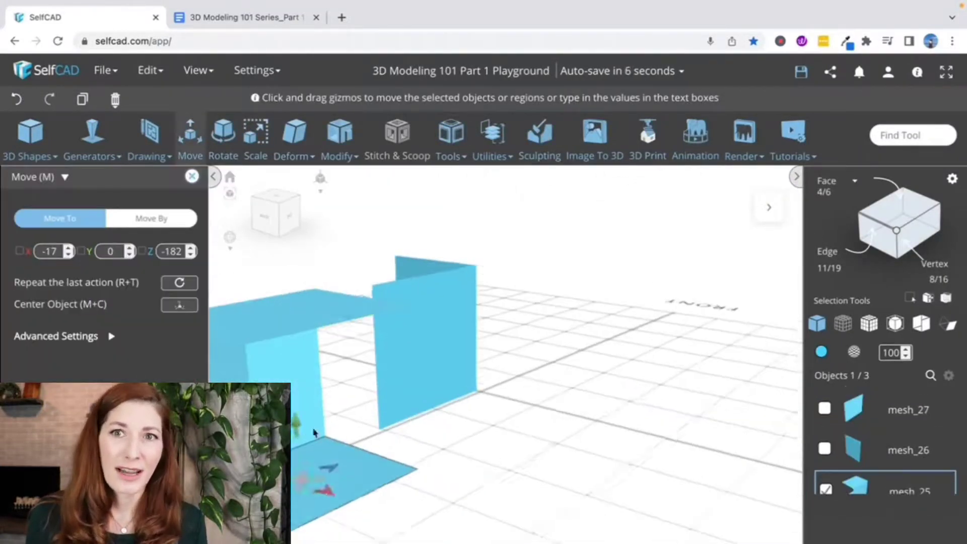
{"action": "scroll", "coordinate": [423, 425], "scroll_direction": "up", "scroll_amount": 5}
{"action": "left_click", "coordinate": [579, 475]}
{"action": "scroll", "coordinate": [579, 475], "scroll_direction": "down", "scroll_amount": 5}
{"action": "left_click_drag", "start_coordinate": [578, 475], "coordinate": [453, 443]}
{"action": "left_click", "coordinate": [425, 425]}
{"action": "key", "text": "m"}
{"action": "scroll", "coordinate": [425, 425], "scroll_direction": "up", "scroll_amount": 5}
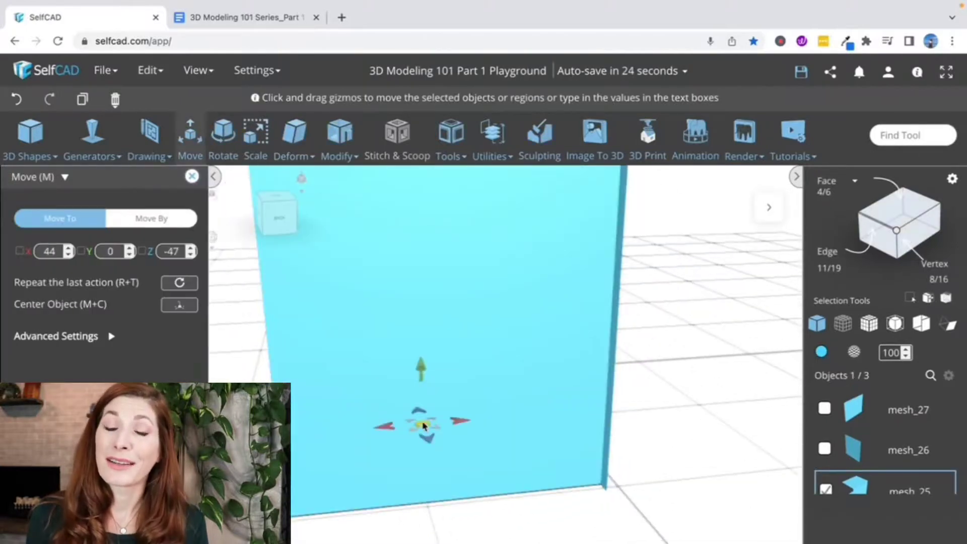
{"action": "left_click", "coordinate": [692, 489]}
{"action": "scroll", "coordinate": [692, 489], "scroll_direction": "down", "scroll_amount": 5}
{"action": "left_click_drag", "start_coordinate": [692, 489], "coordinate": [475, 429]}
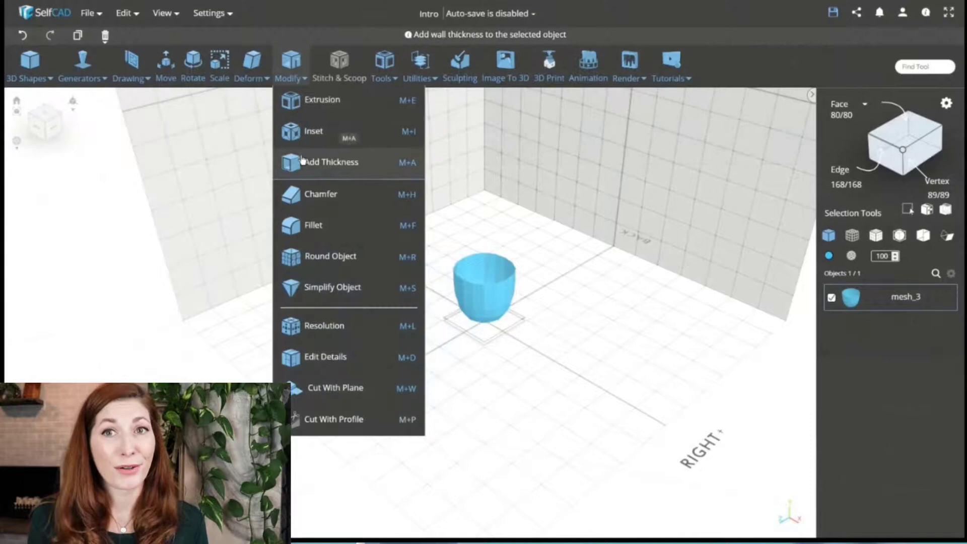
Step: Add a wall thickness of 15 to the hollow cup
{"action": "left_click", "coordinate": [302, 161]}
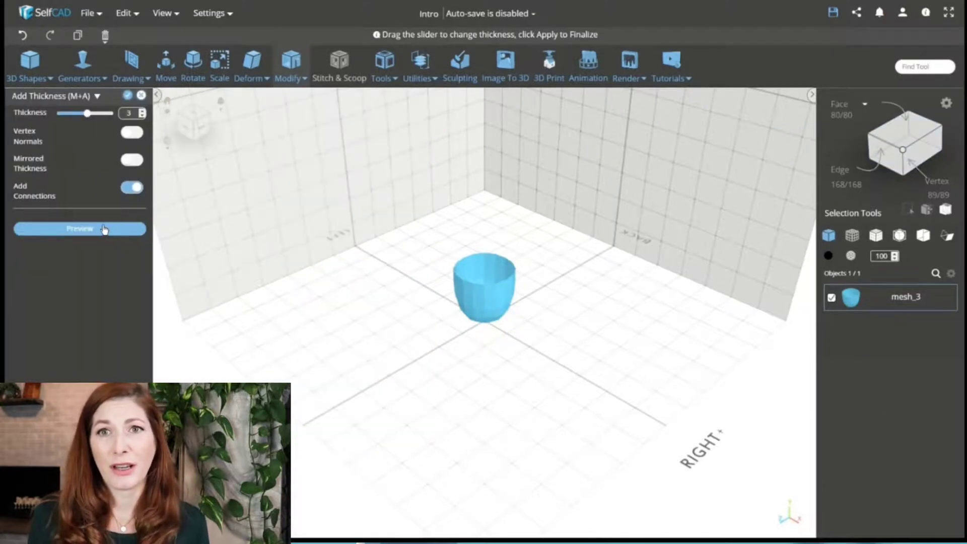
{"action": "left_click", "coordinate": [103, 229]}
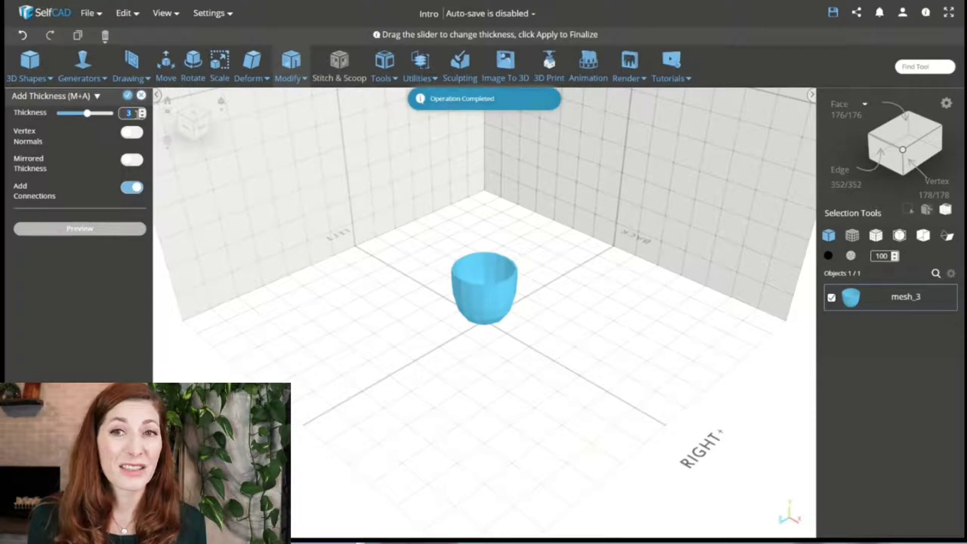
{"action": "type", "text": "15"}
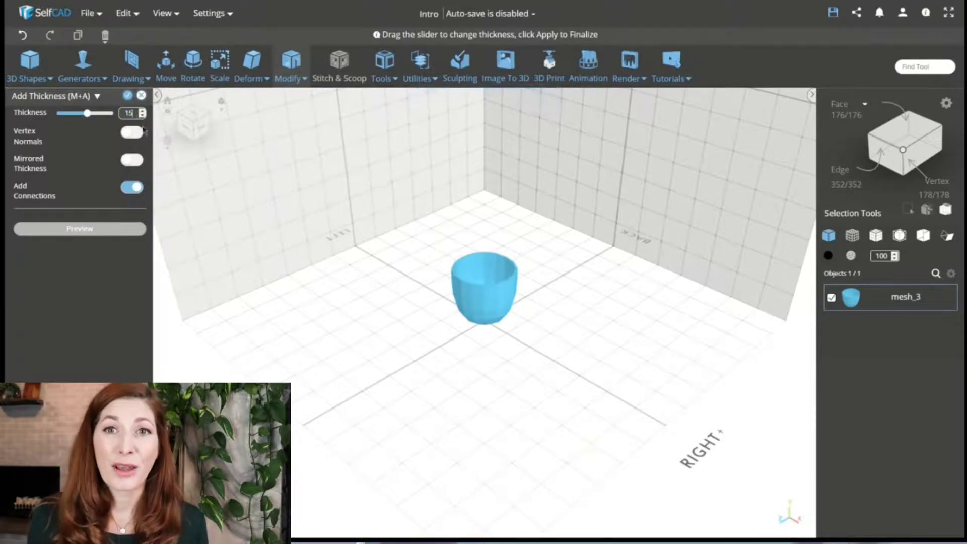
{"action": "key", "text": "Return"}
Step: Fill the character sketch's outline polygons in blue
{"action": "left_click_drag", "start_coordinate": [370, 252], "coordinate": [380, 270]}
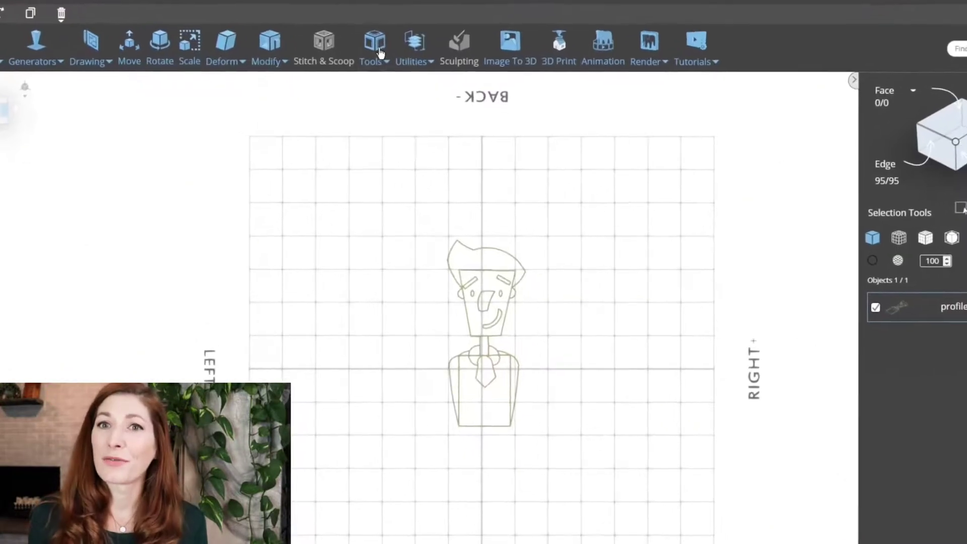
{"action": "left_click", "coordinate": [378, 68]}
{"action": "left_click", "coordinate": [393, 111]}
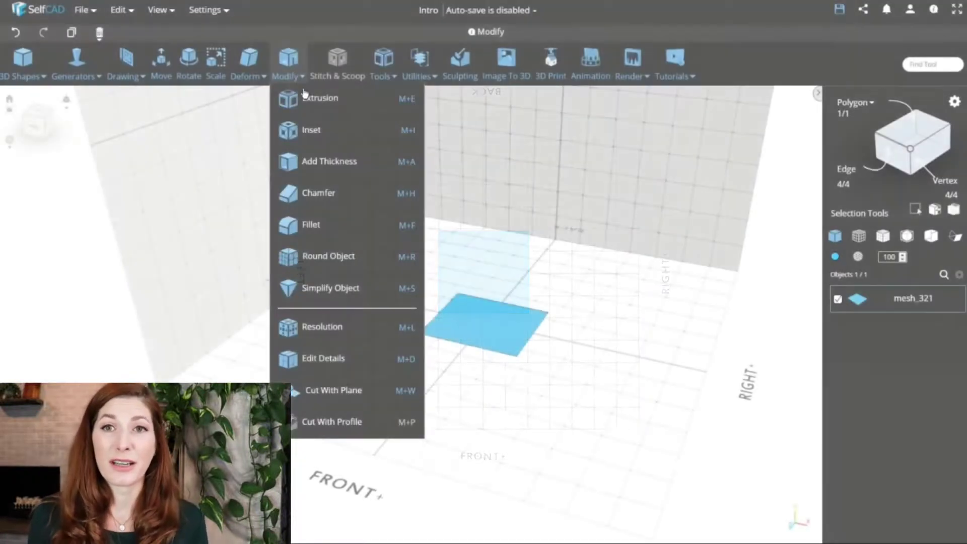
Step: Add a thickness of 20 to the flat blue square and preview the slab
{"action": "left_click", "coordinate": [326, 163]}
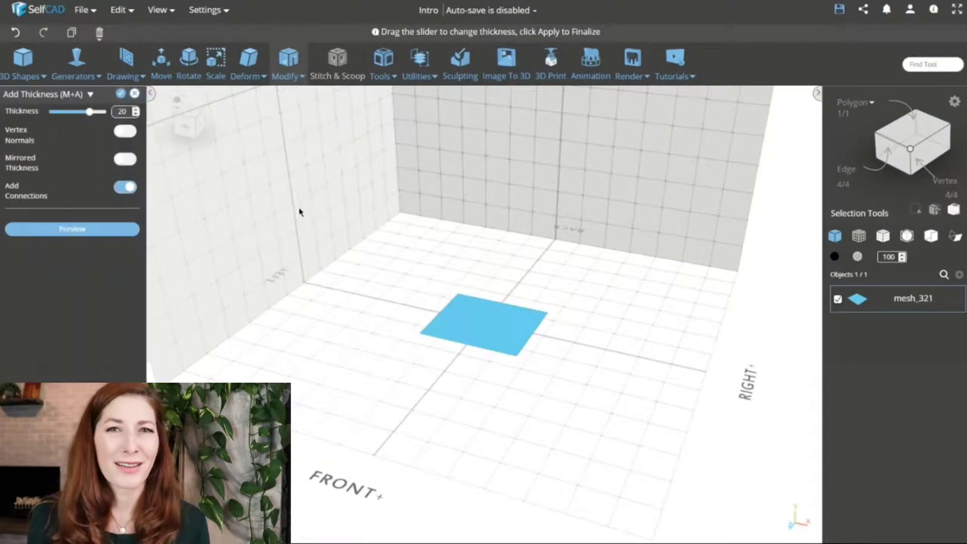
{"action": "left_click", "coordinate": [99, 231]}
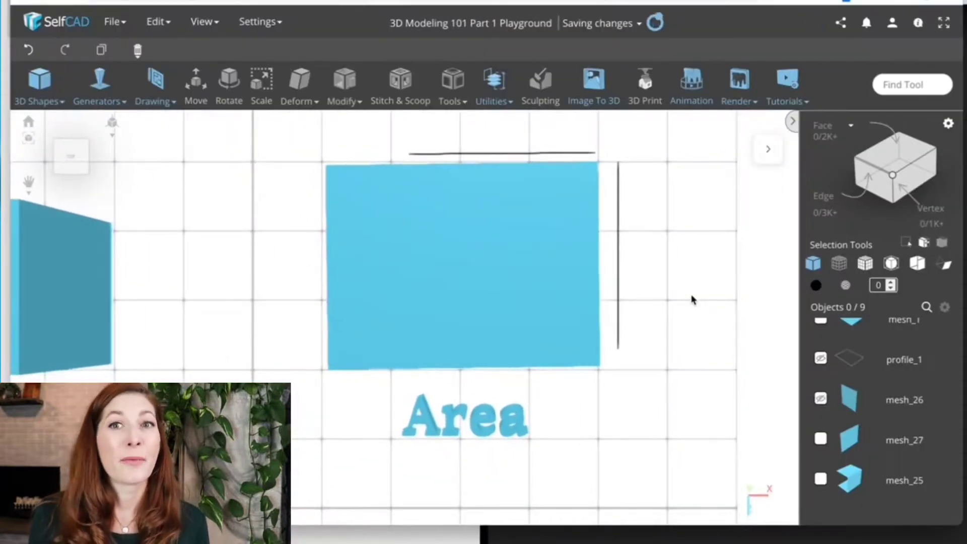
Step: Orbit and zoom the view to a front view of the box
{"action": "scroll", "coordinate": [690, 302], "scroll_direction": "down", "scroll_amount": 5}
{"action": "left_click_drag", "start_coordinate": [443, 378], "coordinate": [564, 341]}
{"action": "scroll", "coordinate": [418, 314], "scroll_direction": "up", "scroll_amount": 5}
{"action": "scroll", "coordinate": [436, 330], "scroll_direction": "up", "scroll_amount": 5}
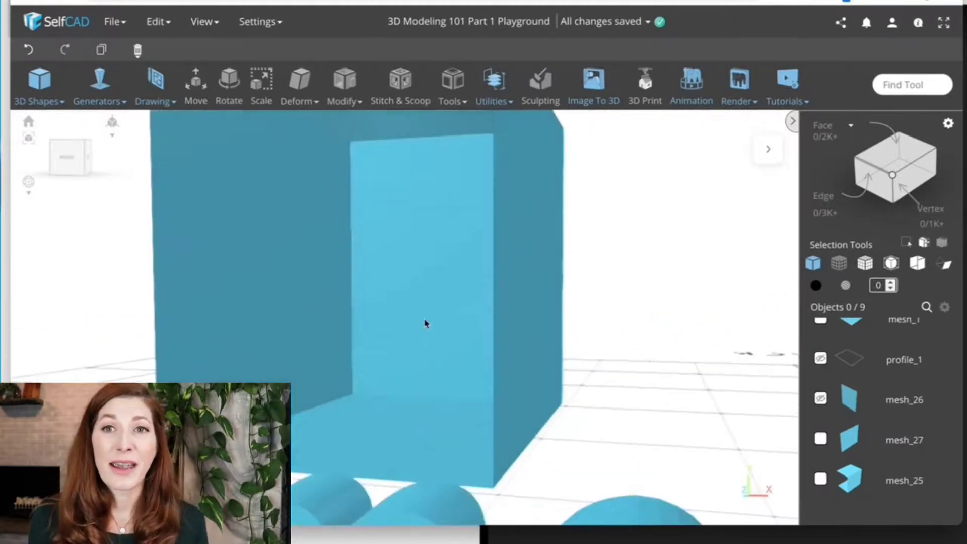
{"action": "scroll", "coordinate": [426, 323], "scroll_direction": "down", "scroll_amount": 5}
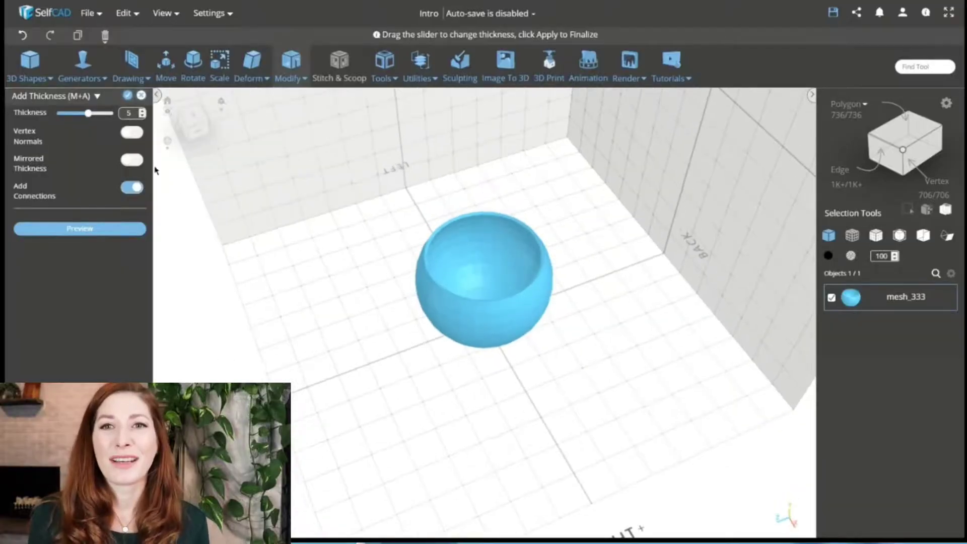
Step: Mirror the sphere's added thickness, then box-select all 143 Mario blocks
{"action": "left_click", "coordinate": [130, 160]}
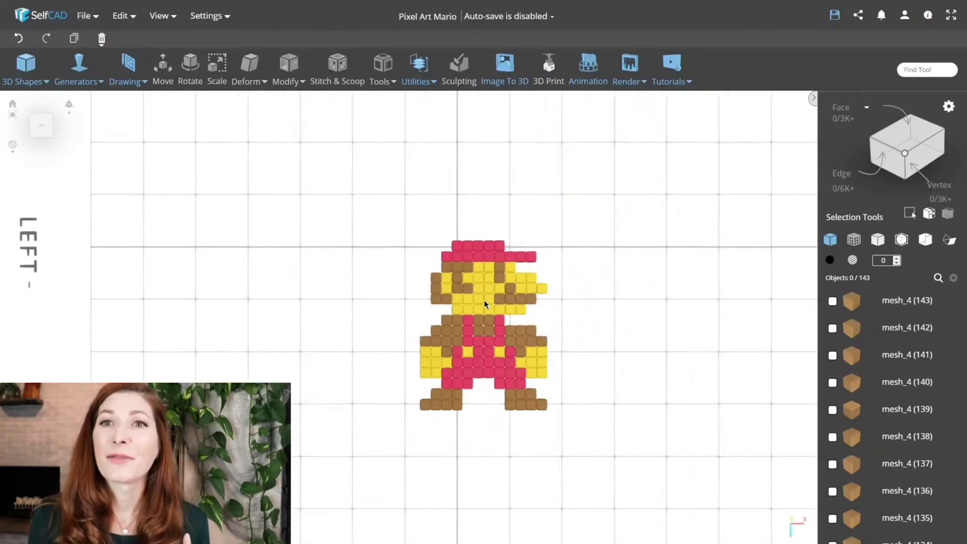
{"action": "left_click_drag", "start_coordinate": [638, 204], "coordinate": [310, 501]}
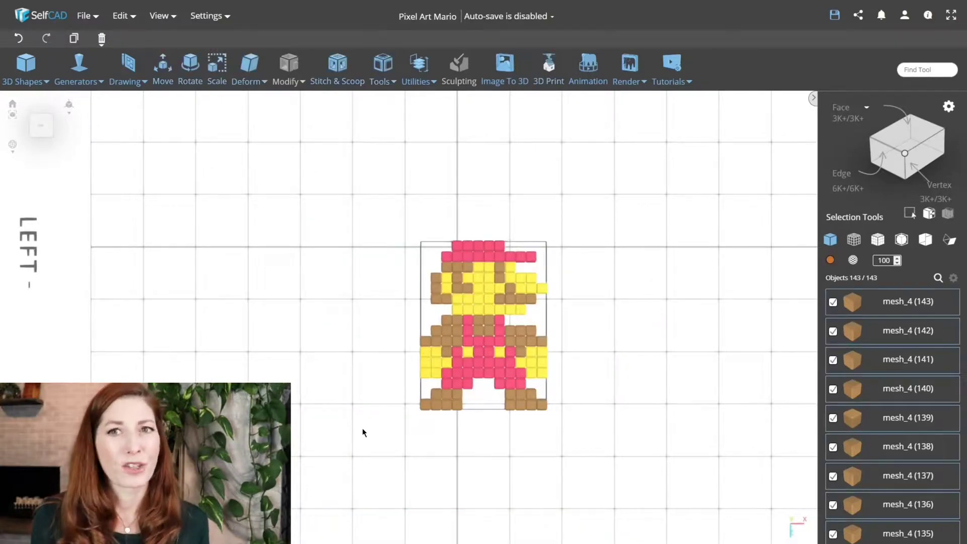
Step: Move all 143 Mario blocks up and left to X -25, Y 0, Z 37
{"action": "key", "text": "m"}
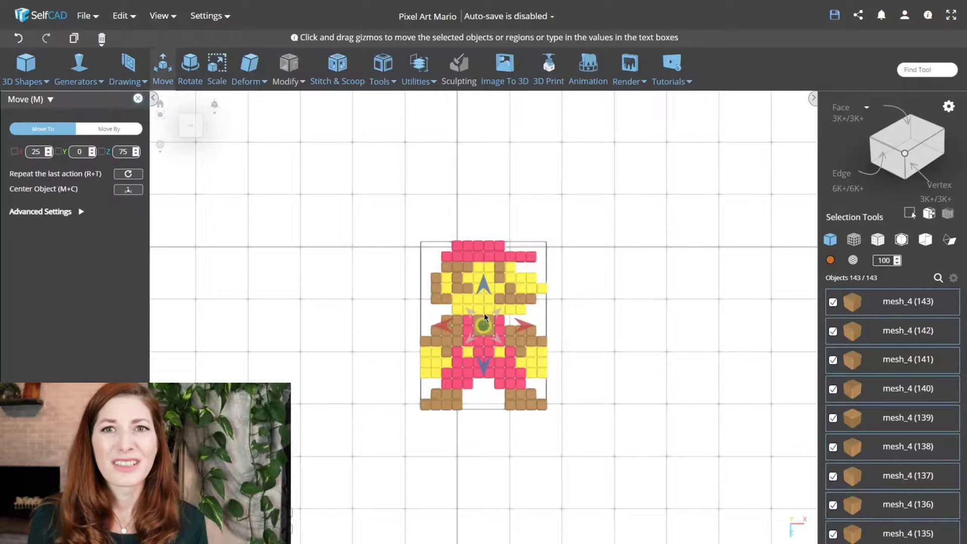
{"action": "left_click_drag", "start_coordinate": [485, 283], "coordinate": [484, 243]}
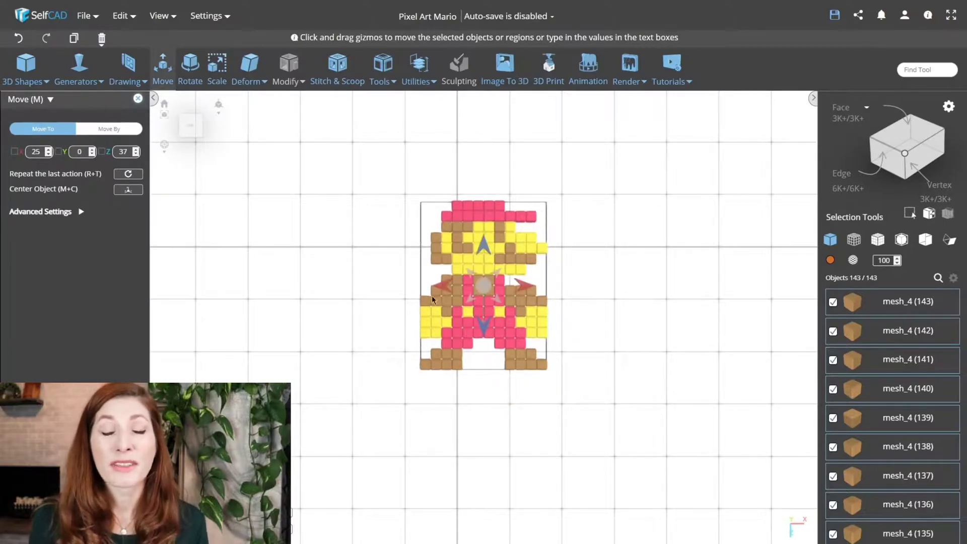
{"action": "left_click_drag", "start_coordinate": [440, 285], "coordinate": [387, 286]}
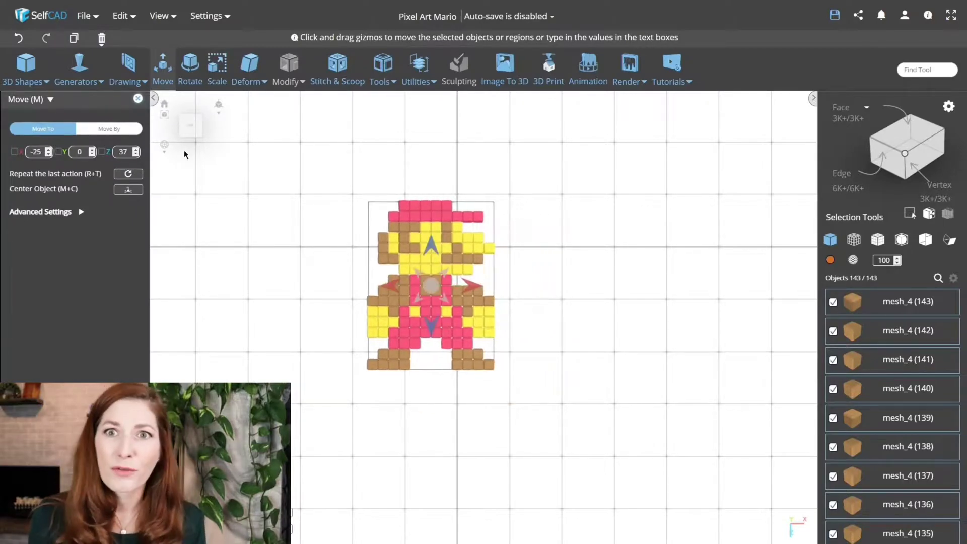
Step: Finish moving Mario, deselect him, and enlarge the separated red hat block to 26.17
{"action": "left_click", "coordinate": [137, 100]}
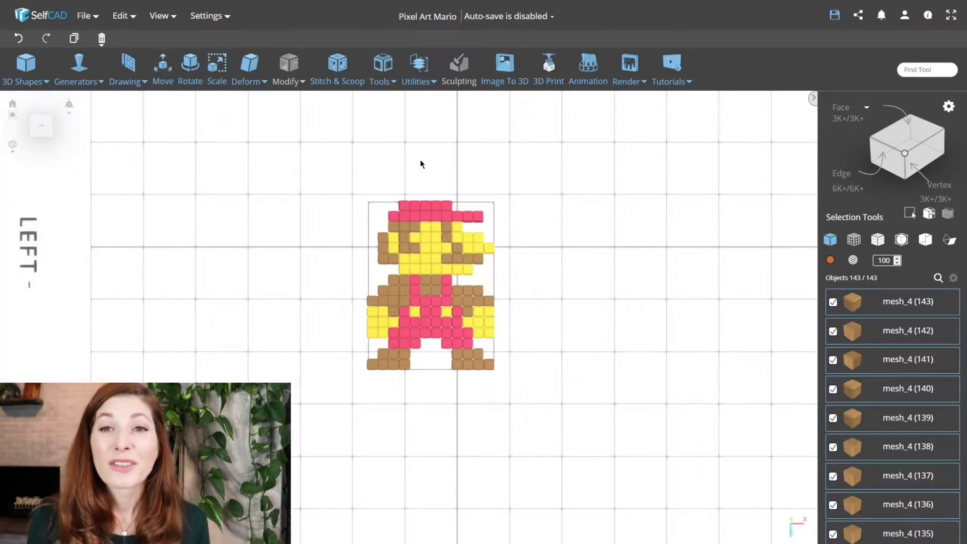
{"action": "left_click", "coordinate": [421, 159]}
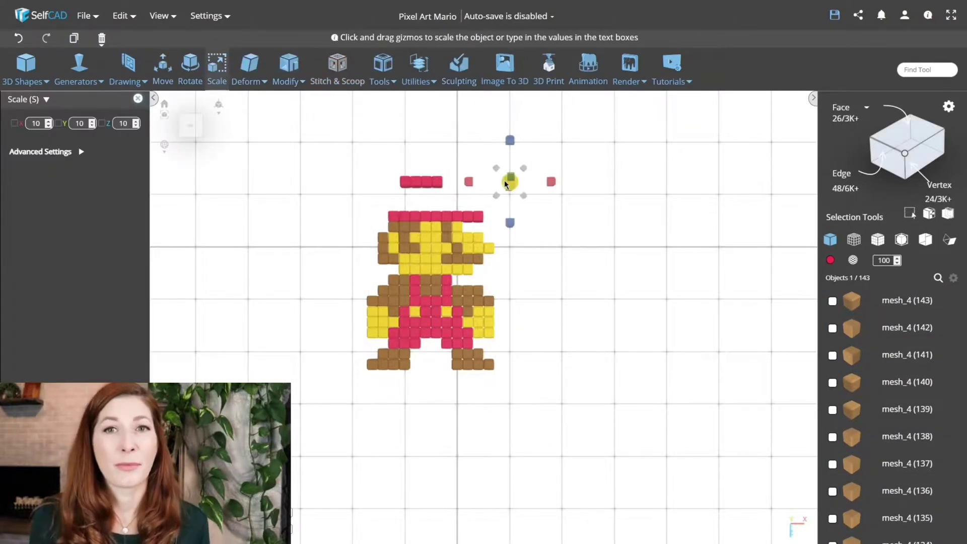
{"action": "left_click_drag", "start_coordinate": [505, 180], "coordinate": [578, 143]}
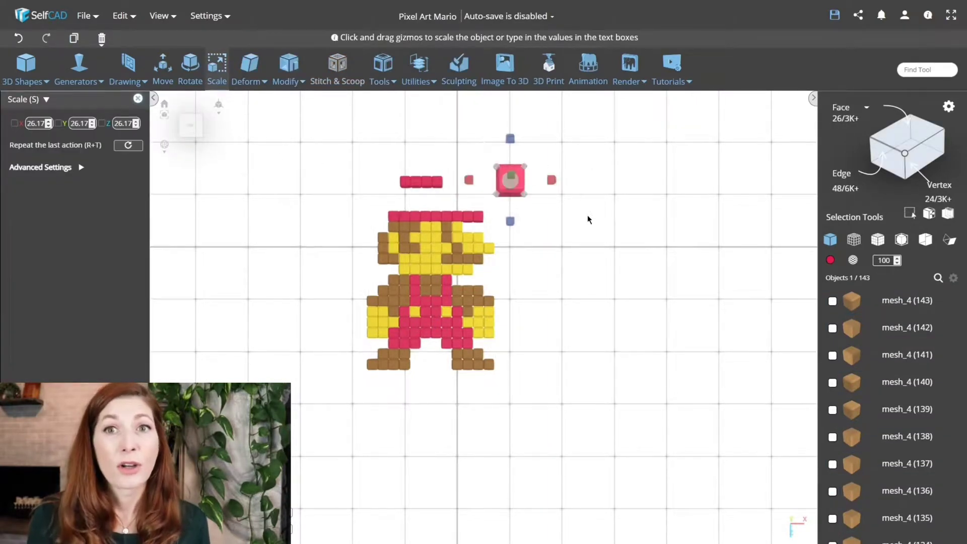
{"action": "right_click_drag", "start_coordinate": [587, 215], "coordinate": [590, 171]}
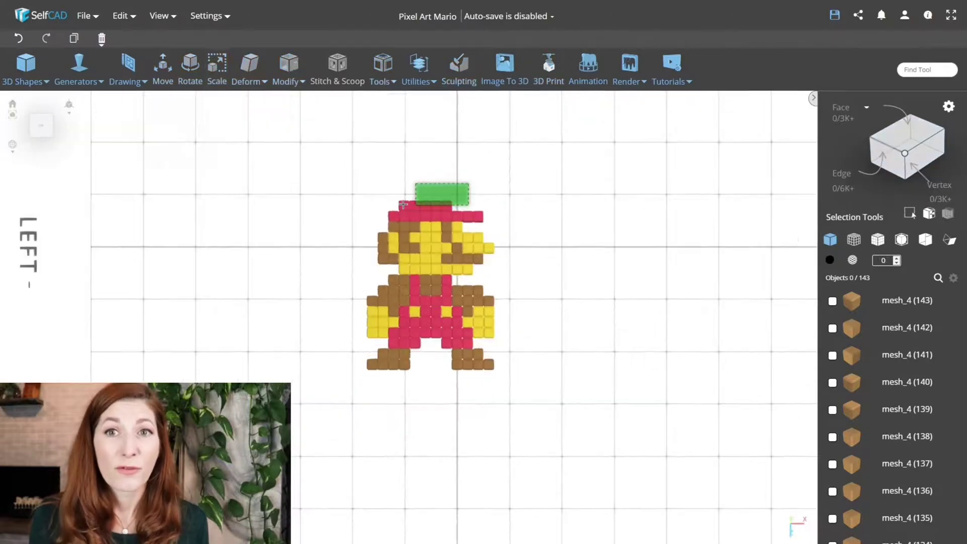
Step: Select the top row of Mario's hat and lift it above his head
{"action": "left_click_drag", "start_coordinate": [469, 183], "coordinate": [388, 206]}
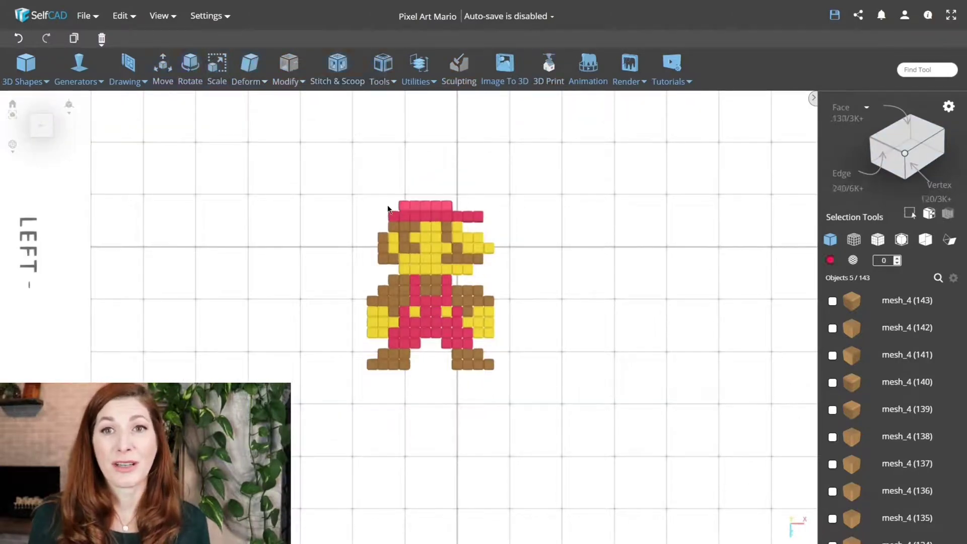
{"action": "key", "text": "m"}
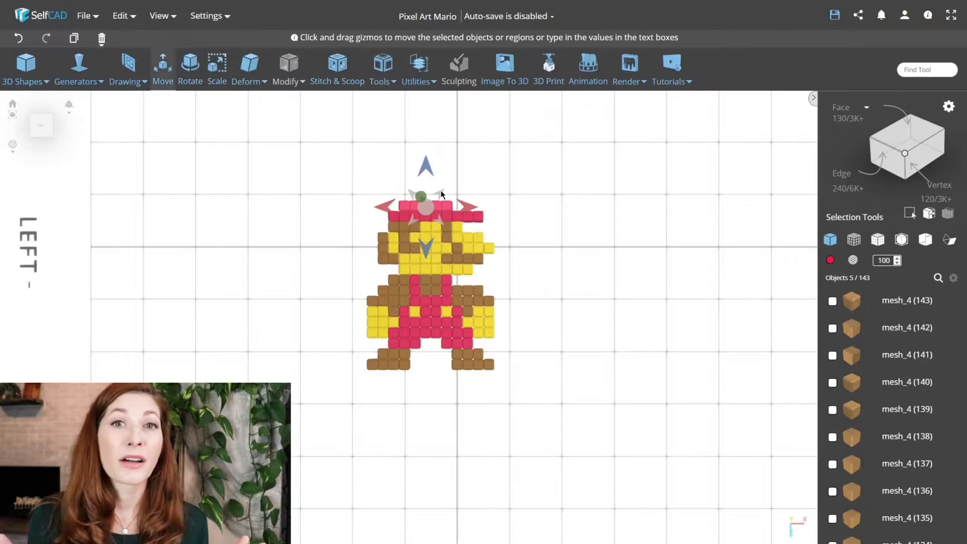
{"action": "left_click_drag", "start_coordinate": [430, 204], "coordinate": [430, 178]}
{"action": "left_click", "coordinate": [470, 137]}
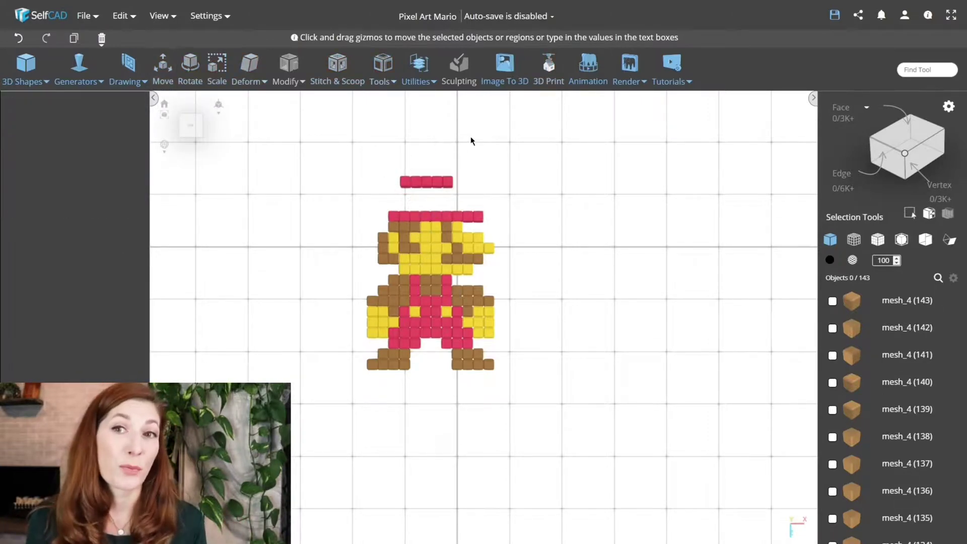
Step: Slide the rightmost raised hat block to the right and resize it to 15.77
{"action": "left_click", "coordinate": [449, 182]}
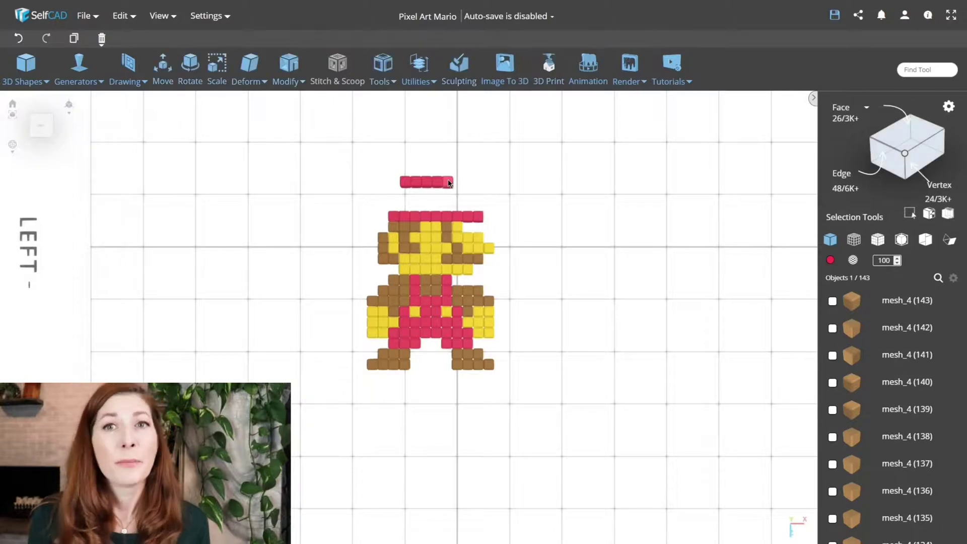
{"action": "key", "text": "m"}
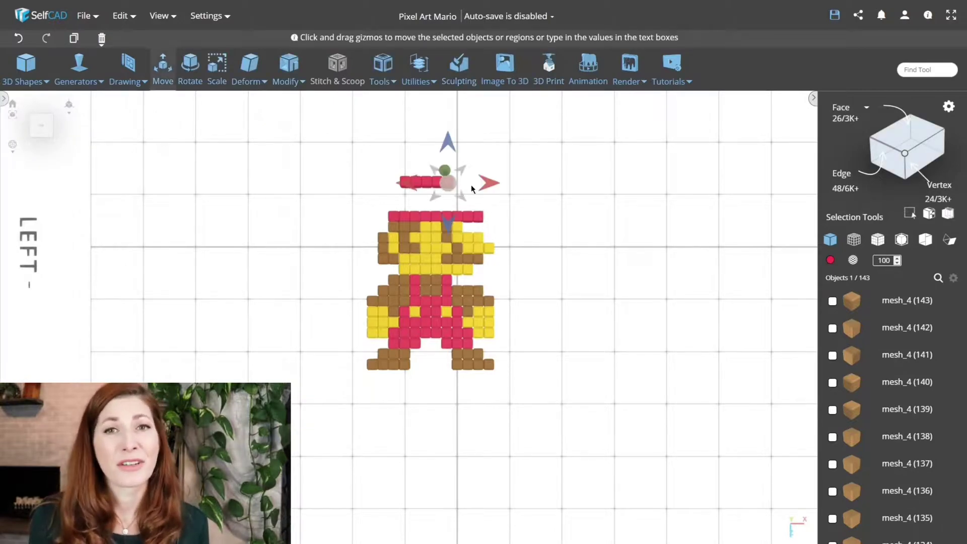
{"action": "left_click_drag", "start_coordinate": [491, 179], "coordinate": [553, 185]}
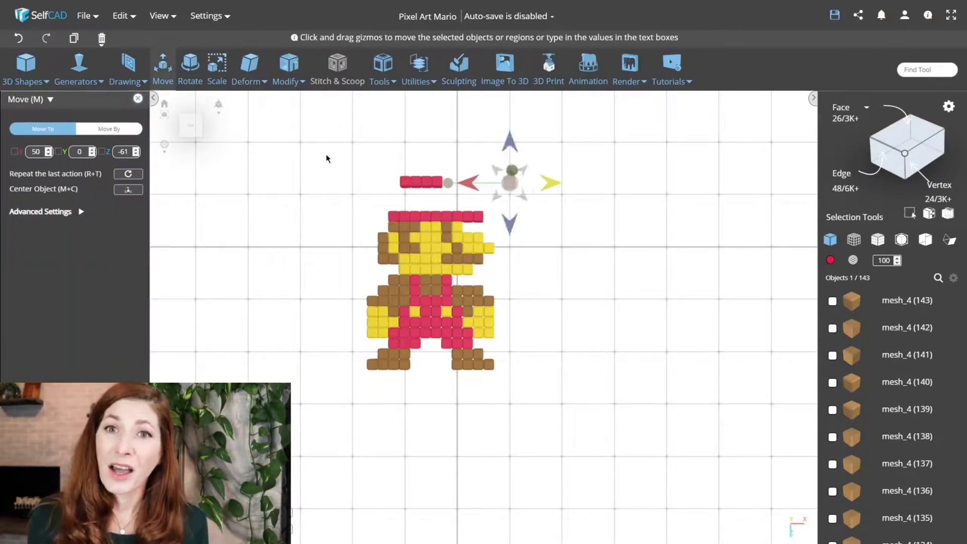
{"action": "left_click", "coordinate": [219, 87]}
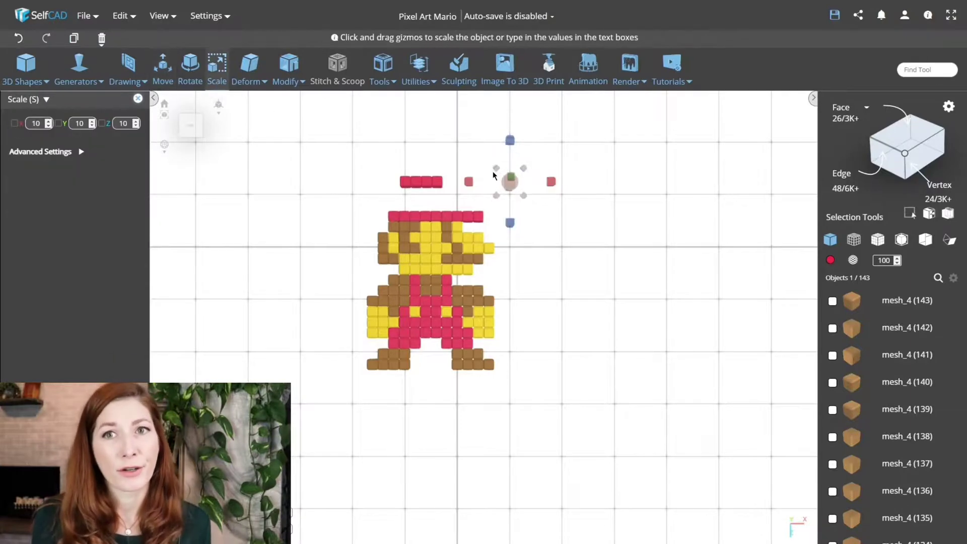
{"action": "left_click_drag", "start_coordinate": [505, 182], "coordinate": [523, 174]}
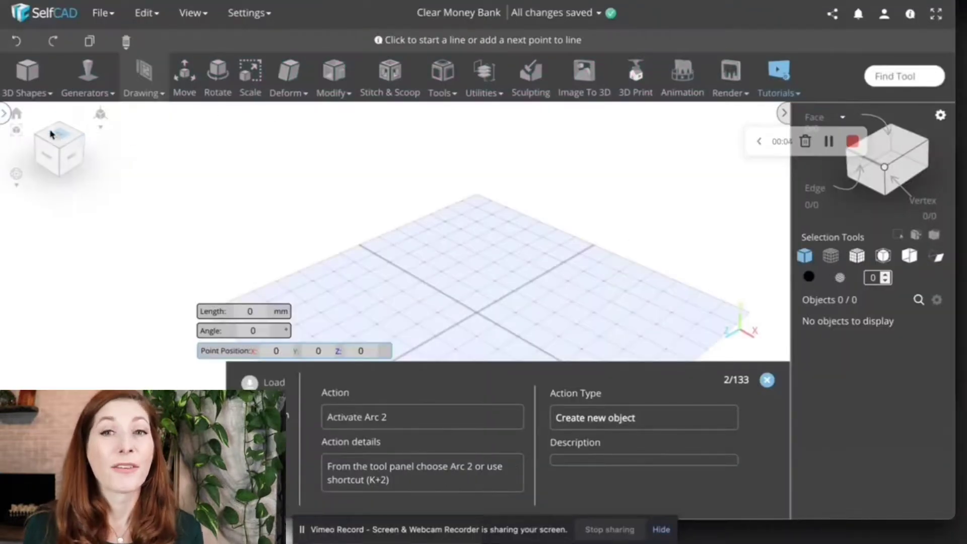
Step: Trace the elephant's head, back, right side and right foot with arc segments
{"action": "left_click", "coordinate": [116, 137]}
{"action": "left_click", "coordinate": [431, 284]}
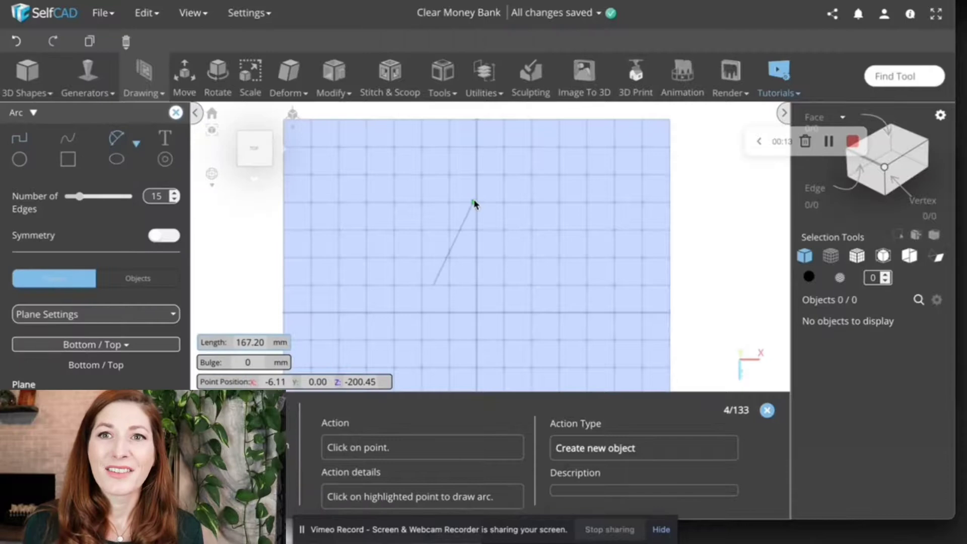
{"action": "left_click", "coordinate": [474, 202]}
{"action": "left_click", "coordinate": [578, 244]}
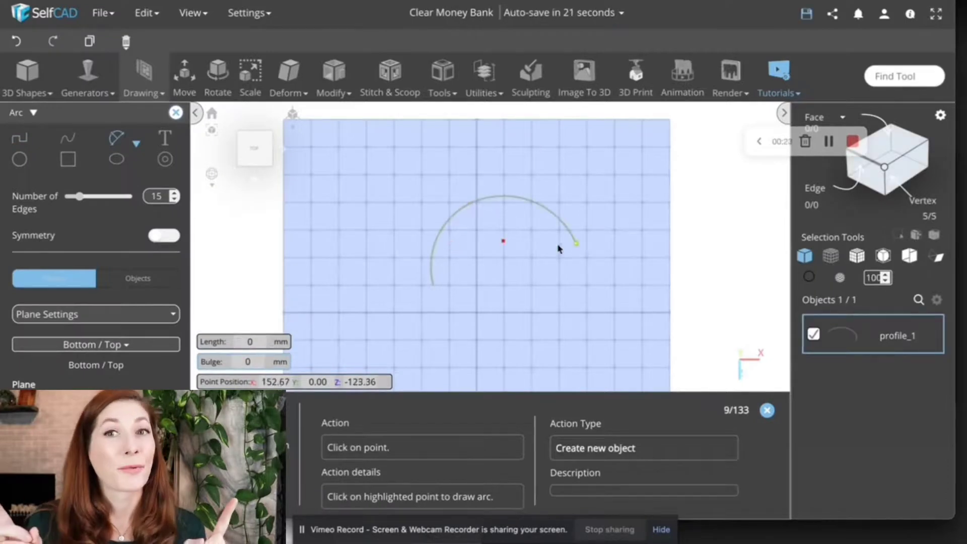
{"action": "left_click", "coordinate": [573, 313]}
{"action": "left_click", "coordinate": [571, 339]}
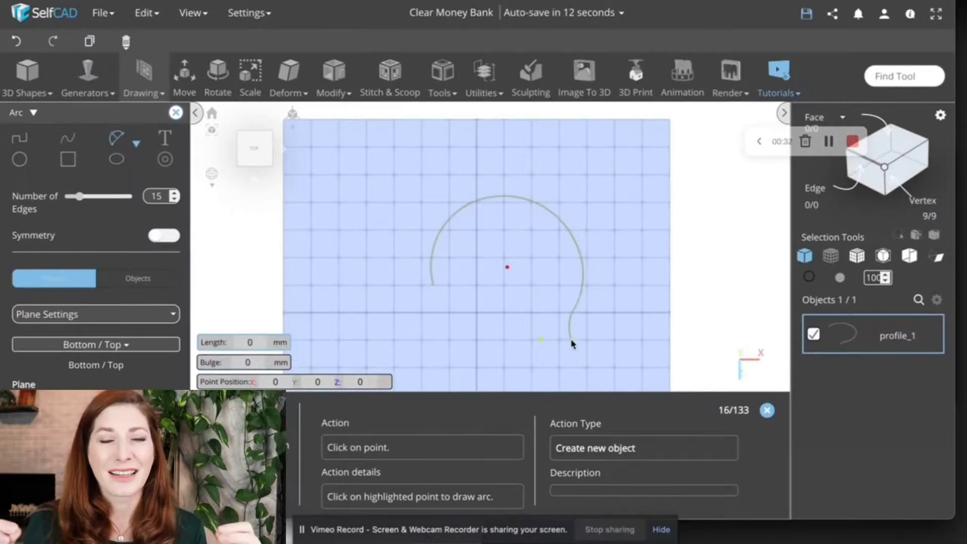
{"action": "left_click", "coordinate": [538, 340]}
{"action": "left_click", "coordinate": [537, 314]}
{"action": "left_click", "coordinate": [435, 314]}
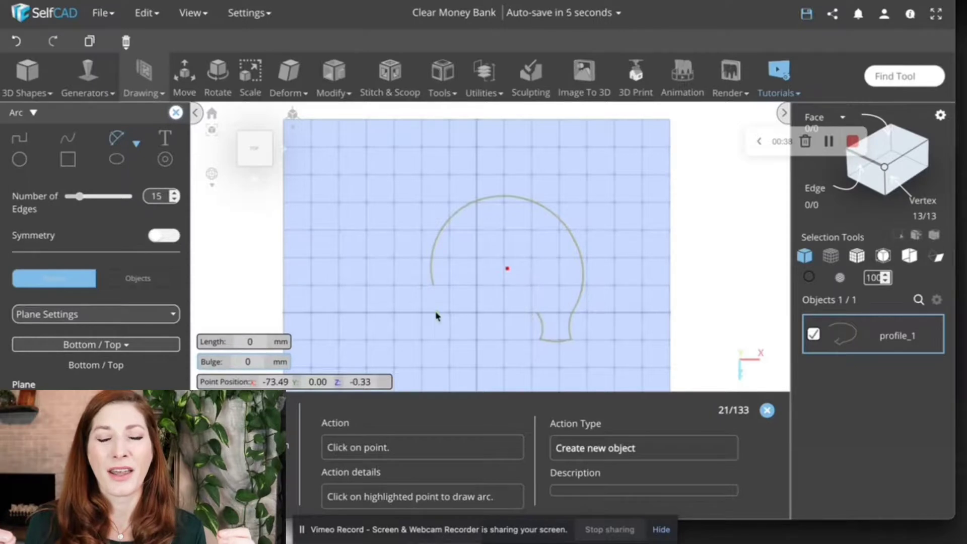
Step: Continue the arcs around the left foot and trunk, closing the outline at its start
{"action": "left_click", "coordinate": [439, 341]}
{"action": "scroll", "coordinate": [414, 299], "scroll_direction": "up", "scroll_amount": 1}
{"action": "left_click", "coordinate": [468, 342]}
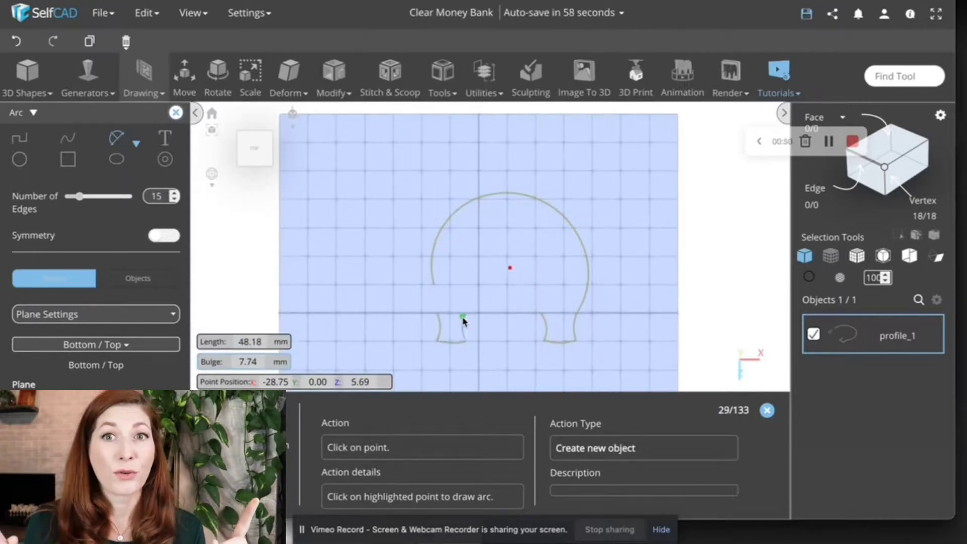
{"action": "left_click", "coordinate": [464, 314]}
{"action": "left_click", "coordinate": [389, 275]}
{"action": "left_click", "coordinate": [434, 285]}
{"action": "left_click", "coordinate": [434, 285]}
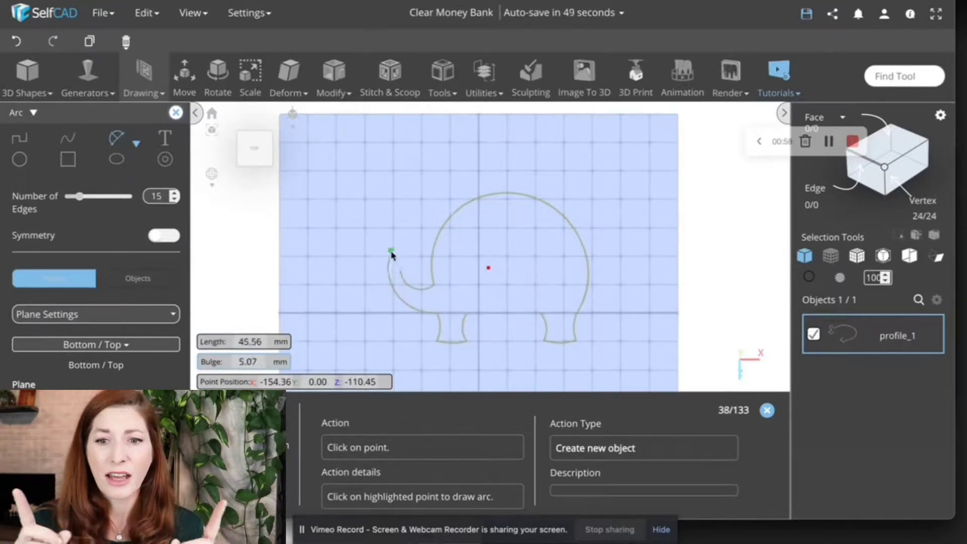
{"action": "left_click", "coordinate": [393, 250]}
{"action": "left_click", "coordinate": [408, 254]}
{"action": "left_click", "coordinate": [410, 251]}
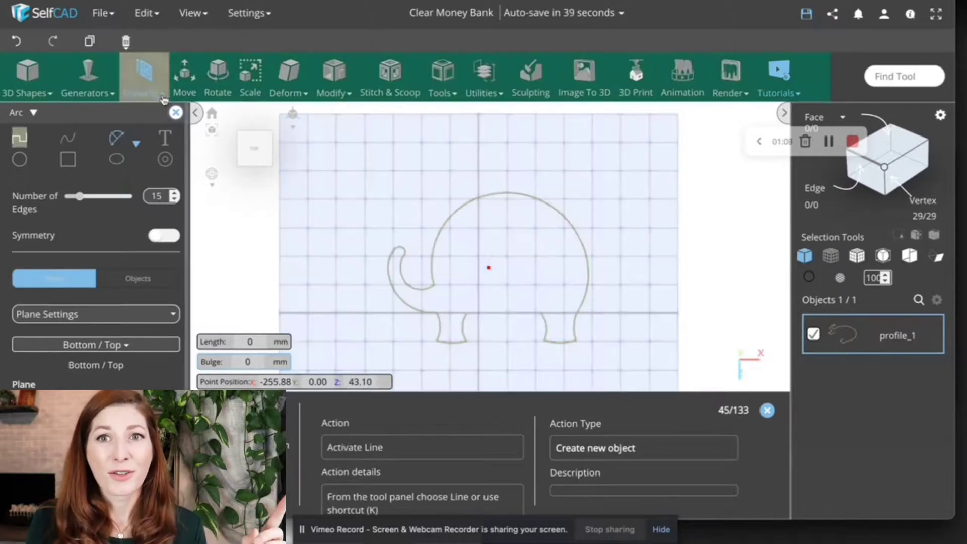
Step: Finish the elephant outline with straight line points and close it
{"action": "left_click", "coordinate": [144, 76]}
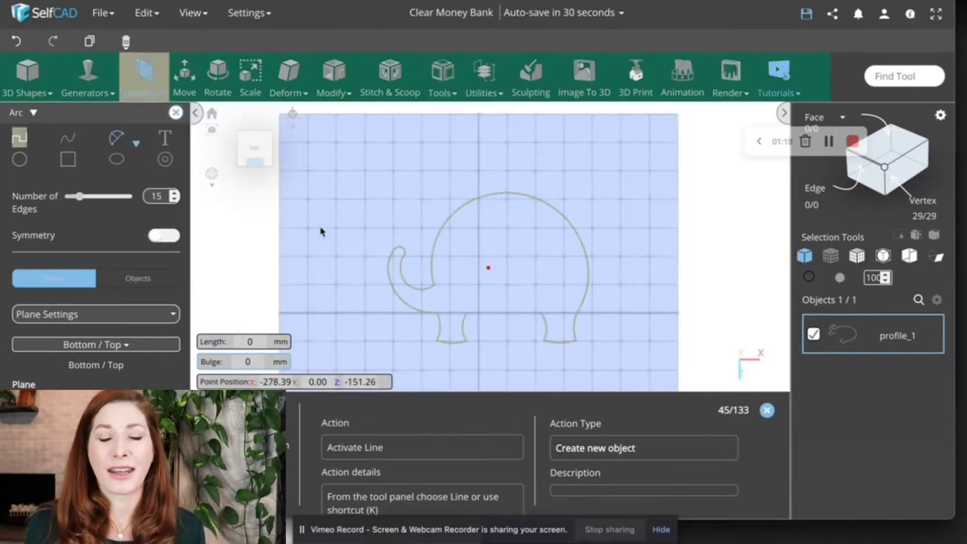
{"action": "left_click", "coordinate": [166, 140]}
{"action": "left_click", "coordinate": [20, 140]}
{"action": "left_click", "coordinate": [467, 315]}
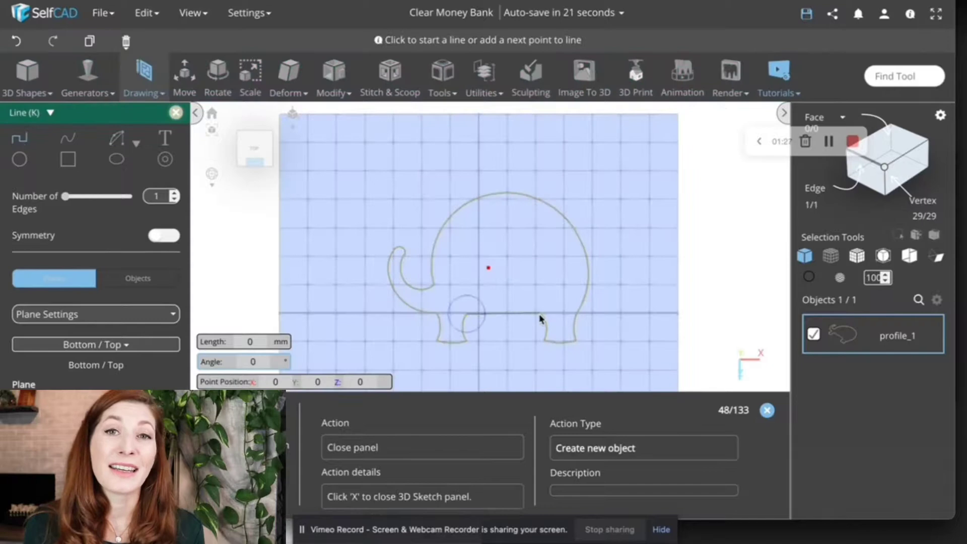
Step: Fill the closed elephant outline with Fill Polygons and end the guided tutorial
{"action": "left_click", "coordinate": [442, 76]}
{"action": "left_click", "coordinate": [442, 112]}
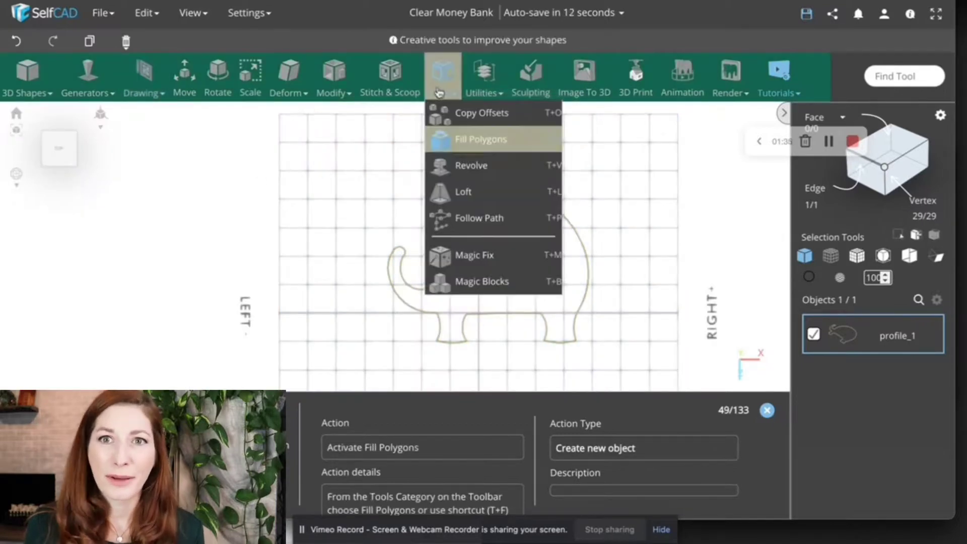
{"action": "left_click", "coordinate": [468, 140]}
{"action": "key", "text": "Return"}
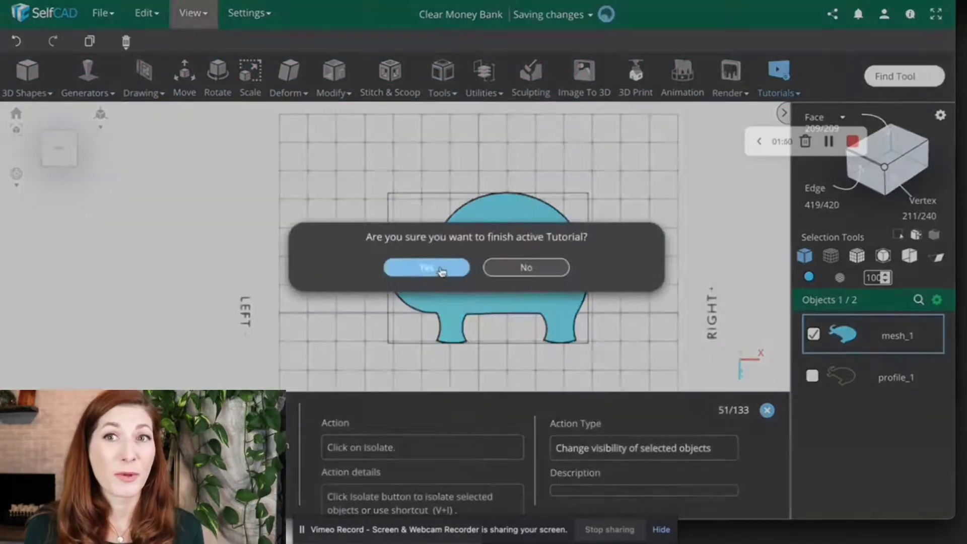
{"action": "left_click", "coordinate": [441, 270]}
Step: Colour the filled elephant shape dark grey and scale it up
{"action": "right_click_drag", "start_coordinate": [453, 282], "coordinate": [550, 287]}
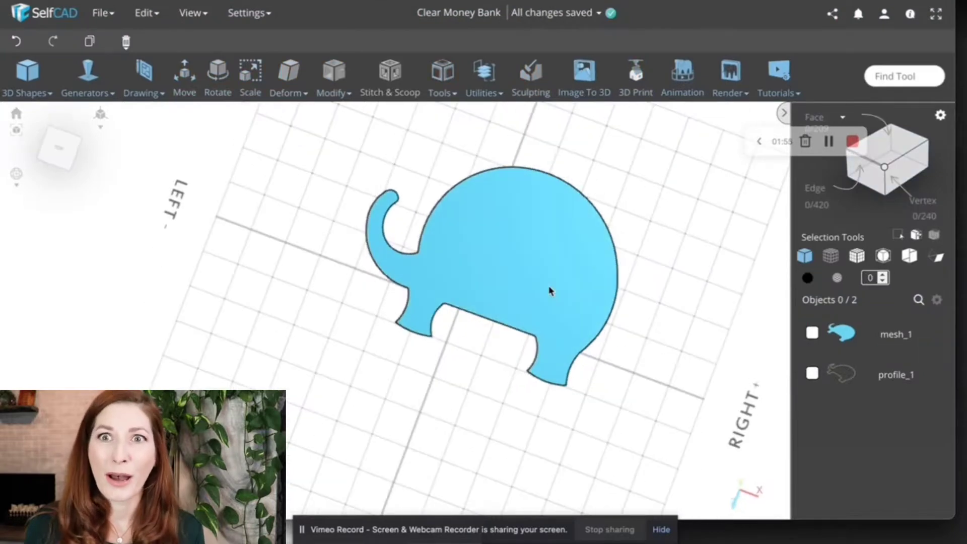
{"action": "left_click", "coordinate": [809, 276]}
{"action": "left_click", "coordinate": [851, 352]}
{"action": "key", "text": "s"}
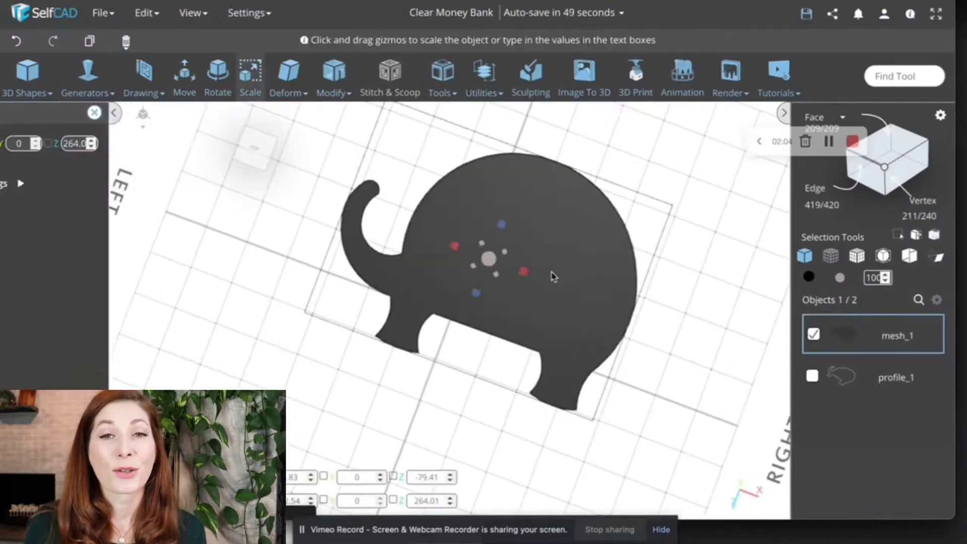
{"action": "left_click_drag", "start_coordinate": [550, 274], "coordinate": [425, 348]}
{"action": "left_click", "coordinate": [937, 300]}
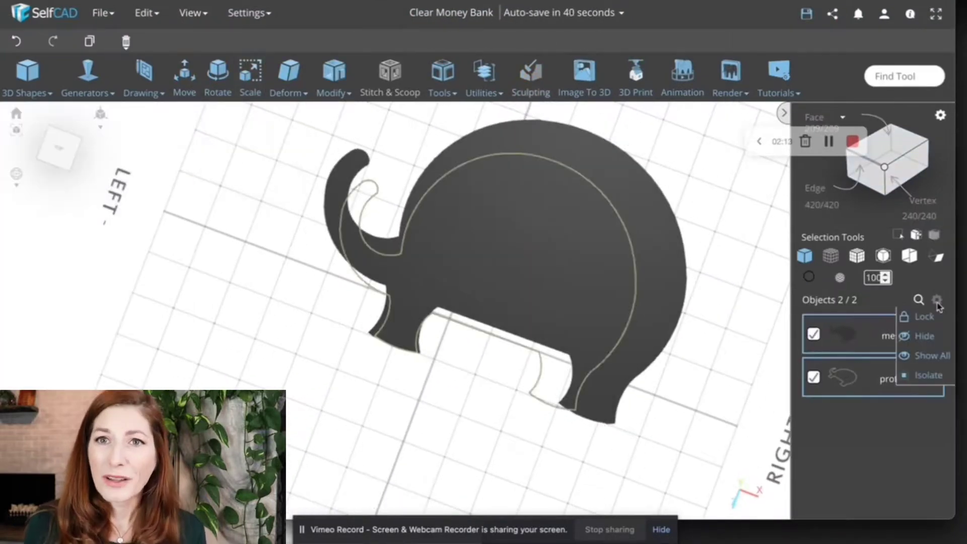
Step: Hide the original elephant outline, then reselect the shape and start scaling it again
{"action": "left_click", "coordinate": [927, 336]}
{"action": "left_click", "coordinate": [896, 335]}
{"action": "left_click", "coordinate": [530, 276]}
{"action": "right_click_drag", "start_coordinate": [530, 275], "coordinate": [541, 317]}
{"action": "left_click", "coordinate": [542, 317]}
{"action": "key", "text": "Escape"}
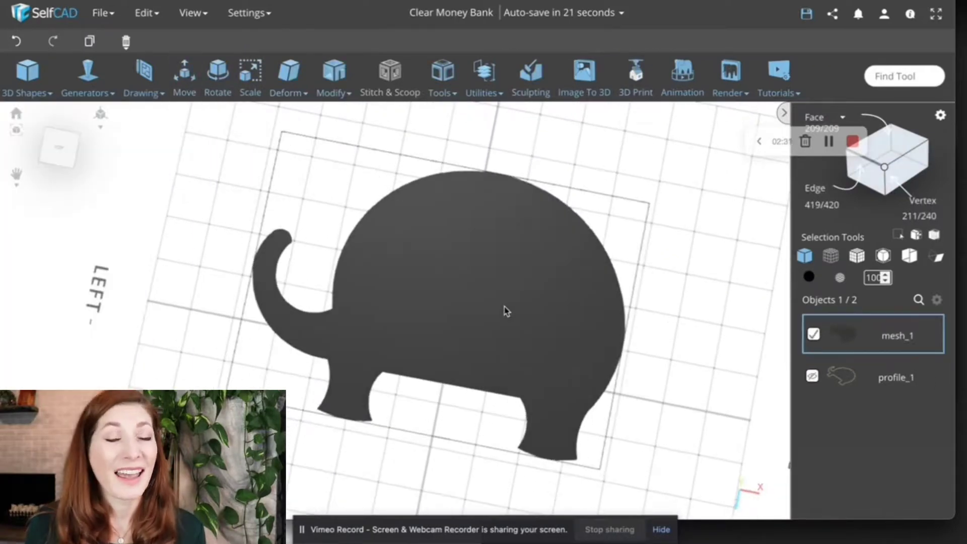
{"action": "key", "text": "s"}
{"action": "right_click_drag", "start_coordinate": [411, 317], "coordinate": [479, 335]}
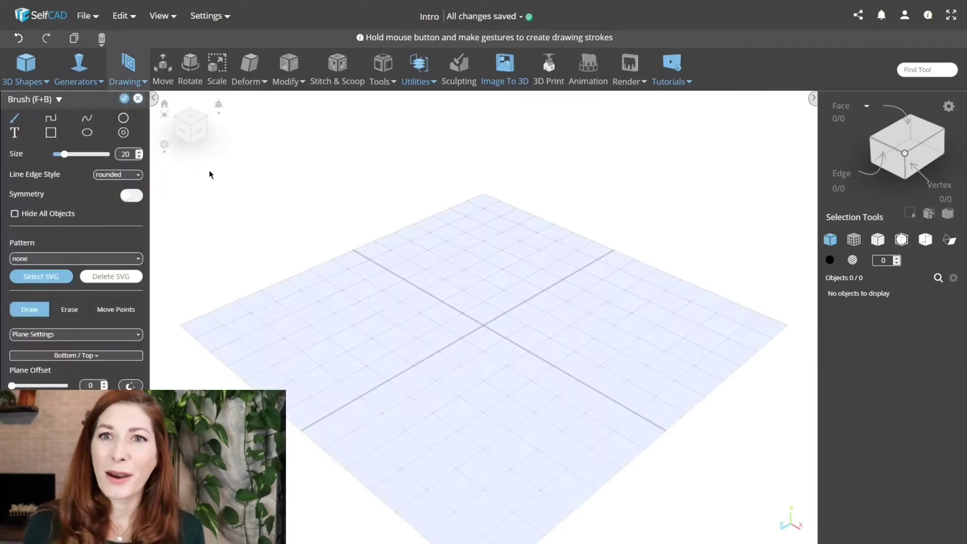
Step: Draw the left and right bike wheels as circles on the grid
{"action": "left_click", "coordinate": [219, 128]}
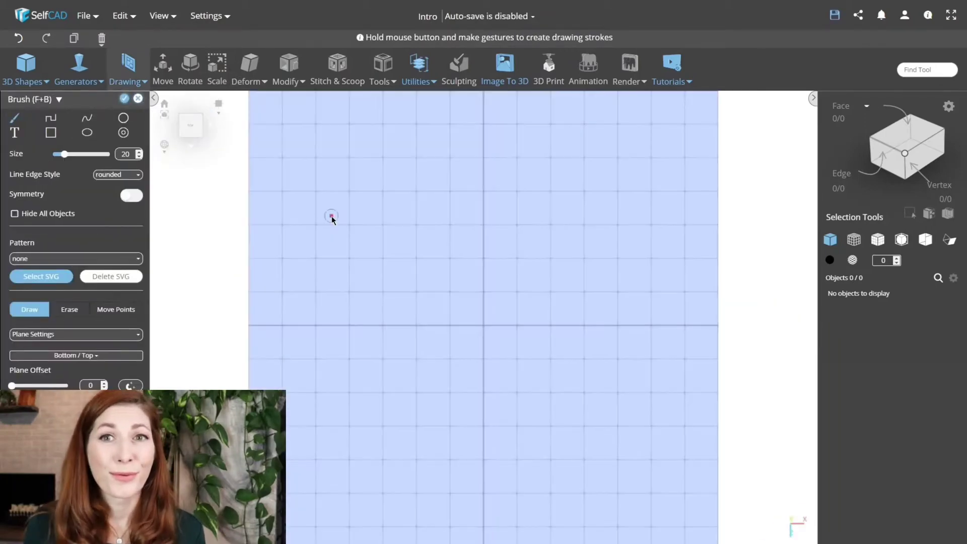
{"action": "left_click", "coordinate": [76, 334]}
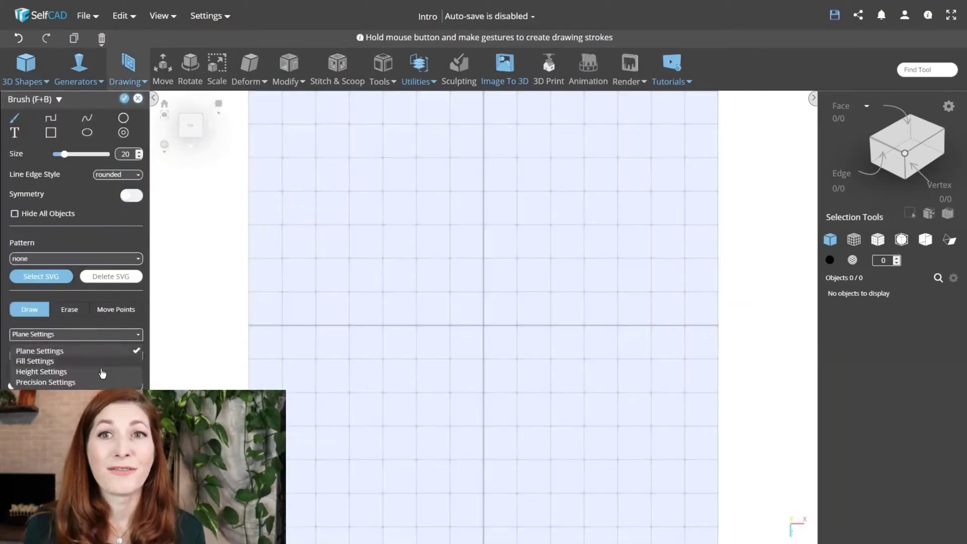
{"action": "left_click", "coordinate": [101, 383]}
{"action": "key", "text": "f+c"}
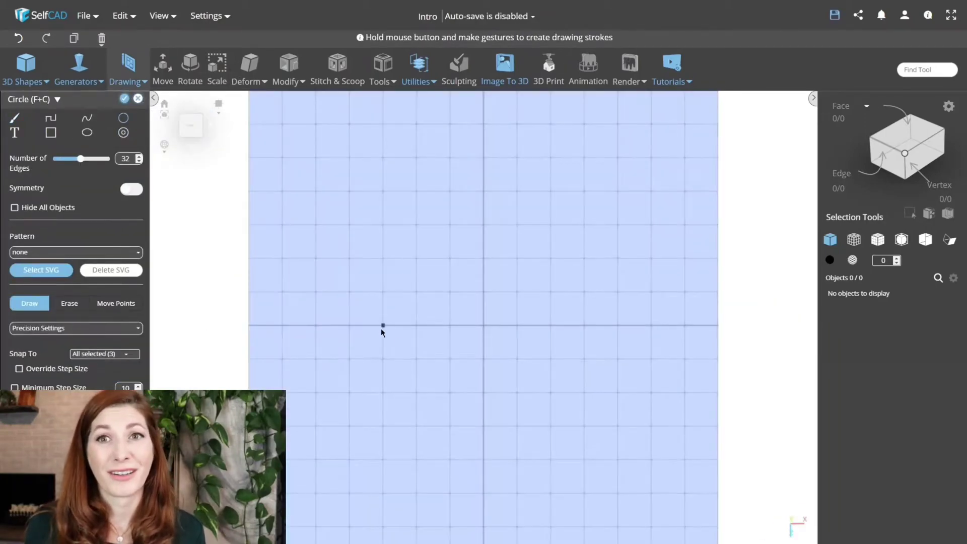
{"action": "left_click_drag", "start_coordinate": [383, 327], "coordinate": [429, 332]}
{"action": "left_click_drag", "start_coordinate": [583, 326], "coordinate": [619, 356]}
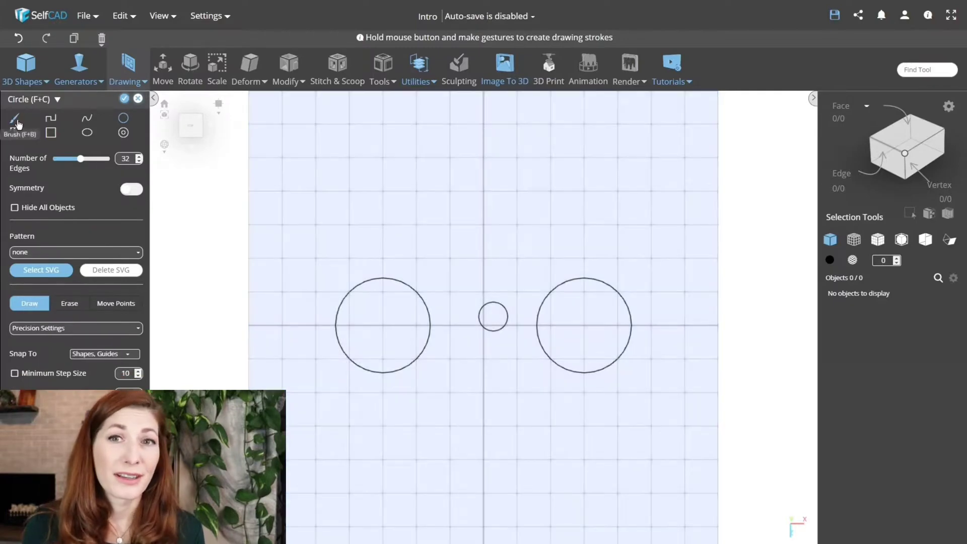
Step: Brush the seat tube, frame tube and handlebar stem, switching brush size between 8 and 10
{"action": "left_click", "coordinate": [14, 117]}
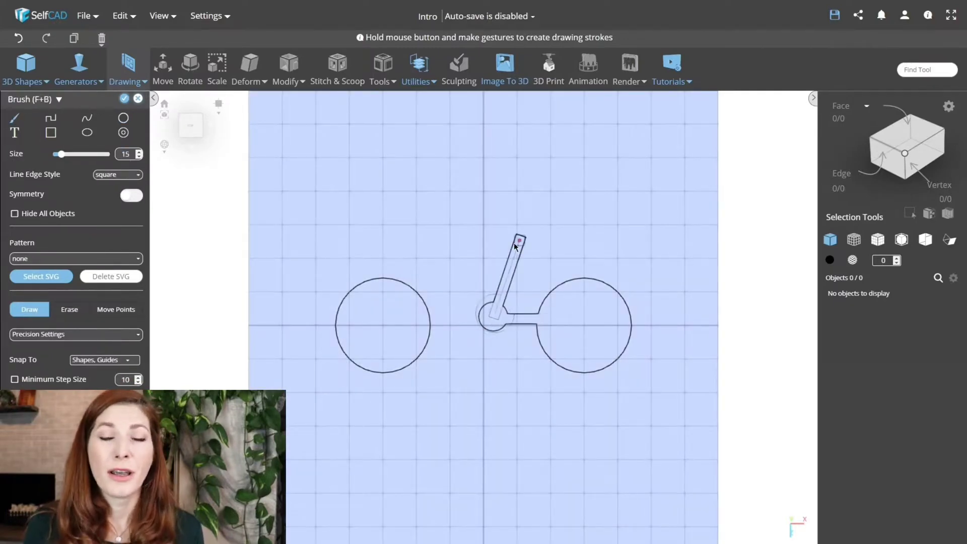
{"action": "left_click_drag", "start_coordinate": [515, 246], "coordinate": [518, 240]}
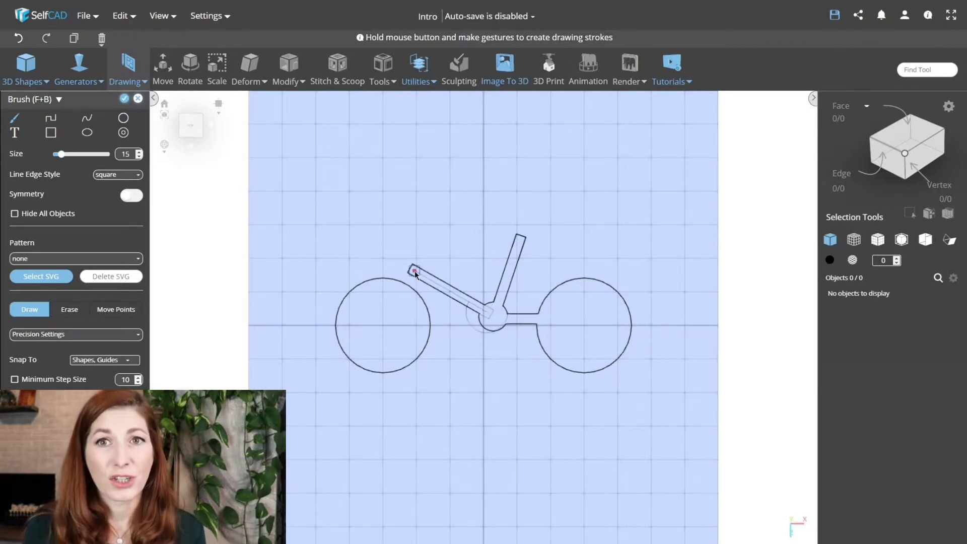
{"action": "left_click_drag", "start_coordinate": [415, 271], "coordinate": [414, 271]}
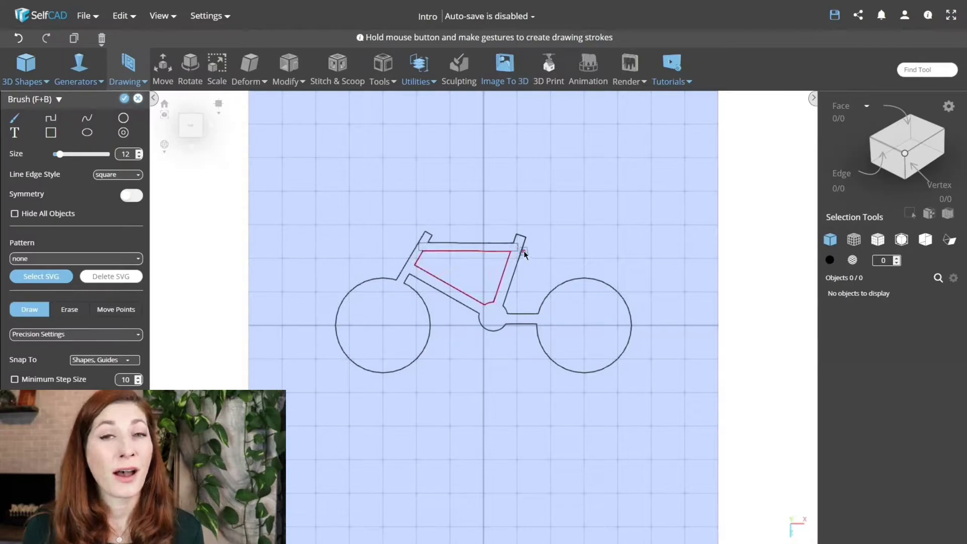
{"action": "key", "text": "bracketleft"}
{"action": "key", "text": "bracketleft"}
{"action": "key", "text": "bracketleft"}
{"action": "key", "text": "bracketleft"}
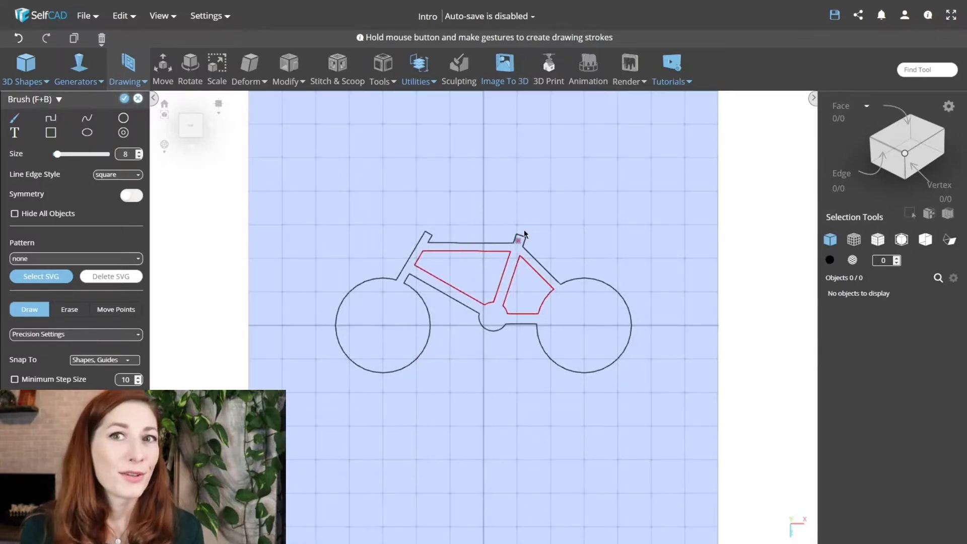
{"action": "left_click_drag", "start_coordinate": [432, 221], "coordinate": [433, 216]}
{"action": "key", "text": "bracketright"}
{"action": "key", "text": "bracketright"}
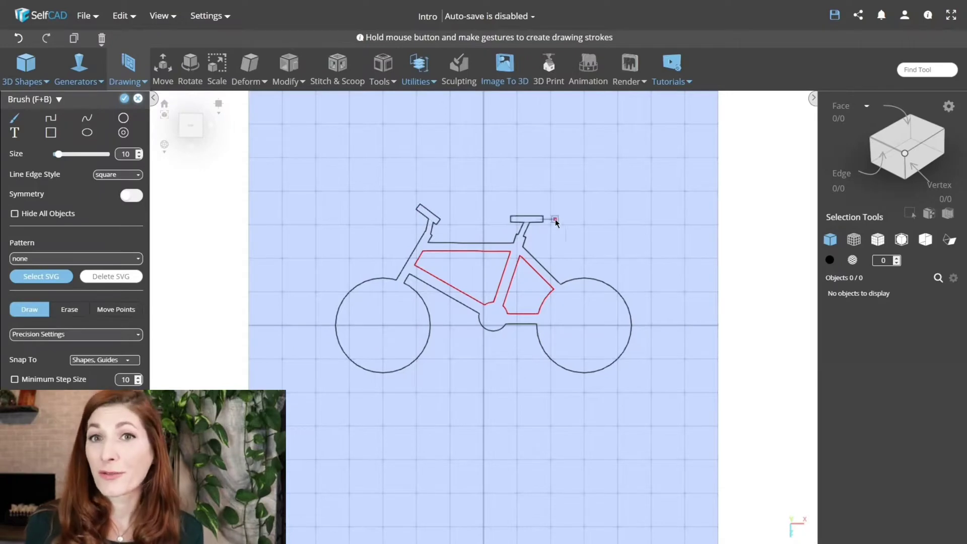
Step: Erase the stray stroke, hollow the wheels with circles, and finish the drawing into a 3D bike
{"action": "key", "text": "e"}
{"action": "key", "text": "f"}
{"action": "key", "text": "c"}
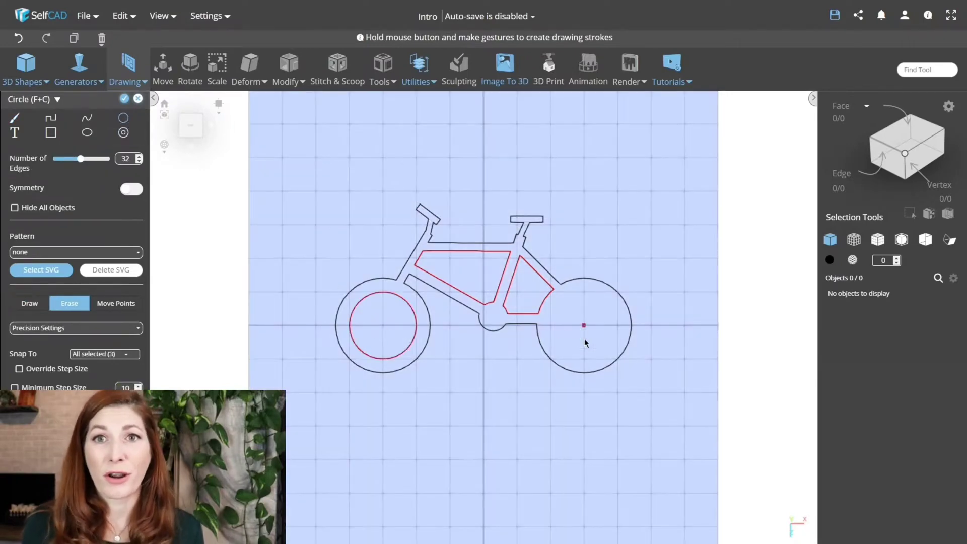
{"action": "key", "text": "Return"}
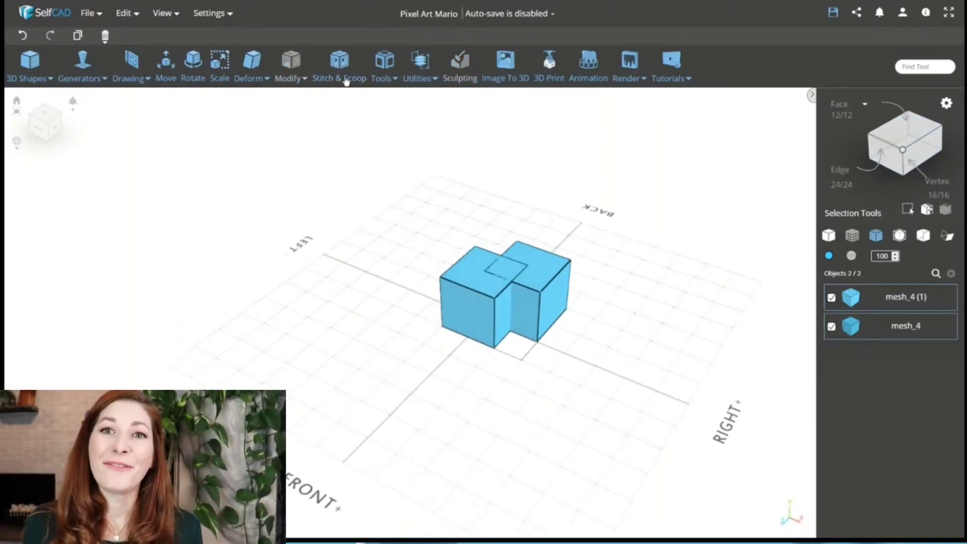
Step: Preview a Union of the two cubes from Stitch & Scoop, orbiting around them
{"action": "left_click", "coordinate": [341, 75]}
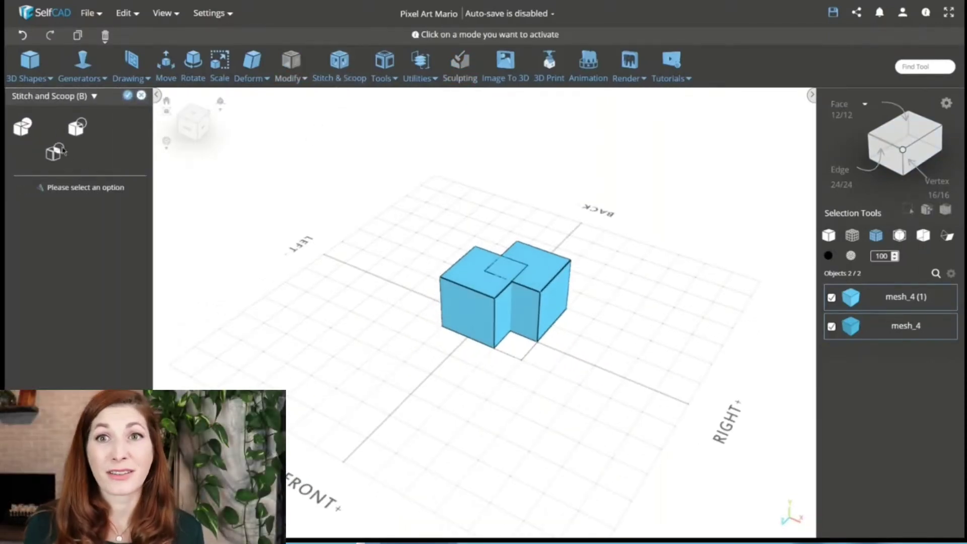
{"action": "left_click", "coordinate": [30, 129]}
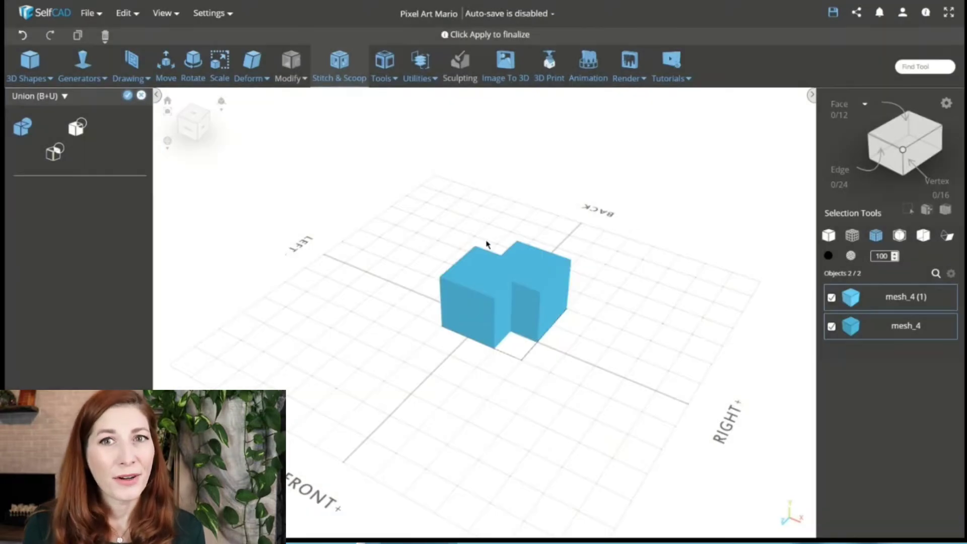
{"action": "left_click_drag", "start_coordinate": [486, 245], "coordinate": [346, 218]}
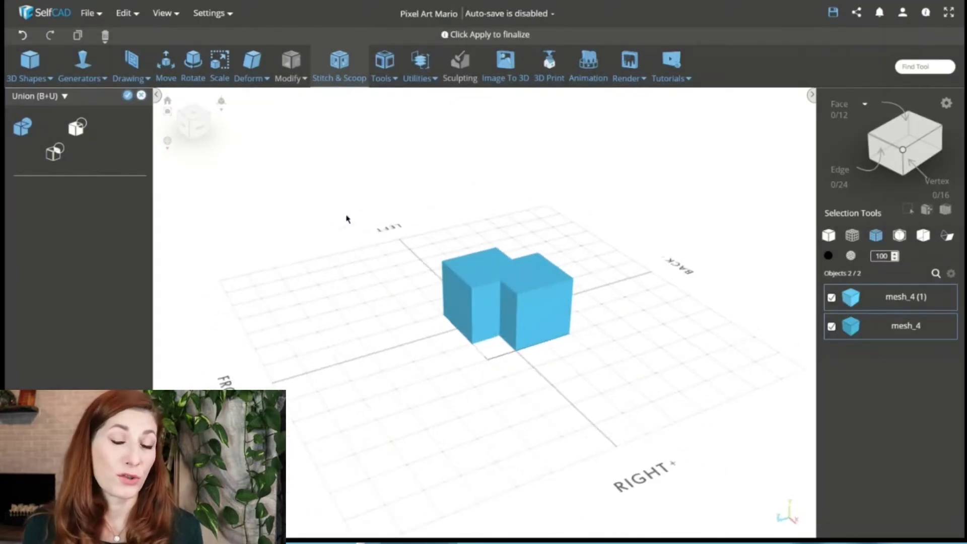
Step: Preview Difference subtracting mesh_4 (1), then mesh_4, then switch to Intersection
{"action": "left_click", "coordinate": [75, 131]}
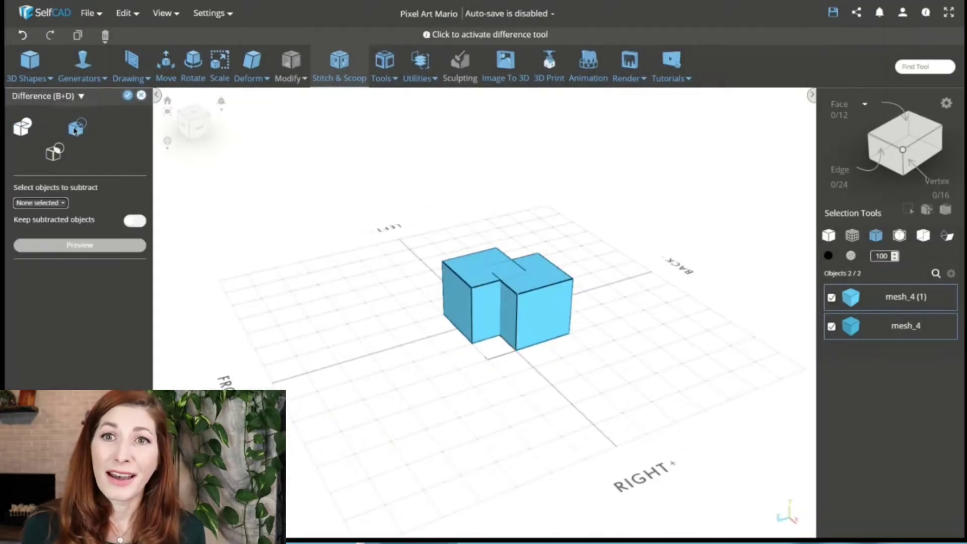
{"action": "left_click", "coordinate": [52, 202]}
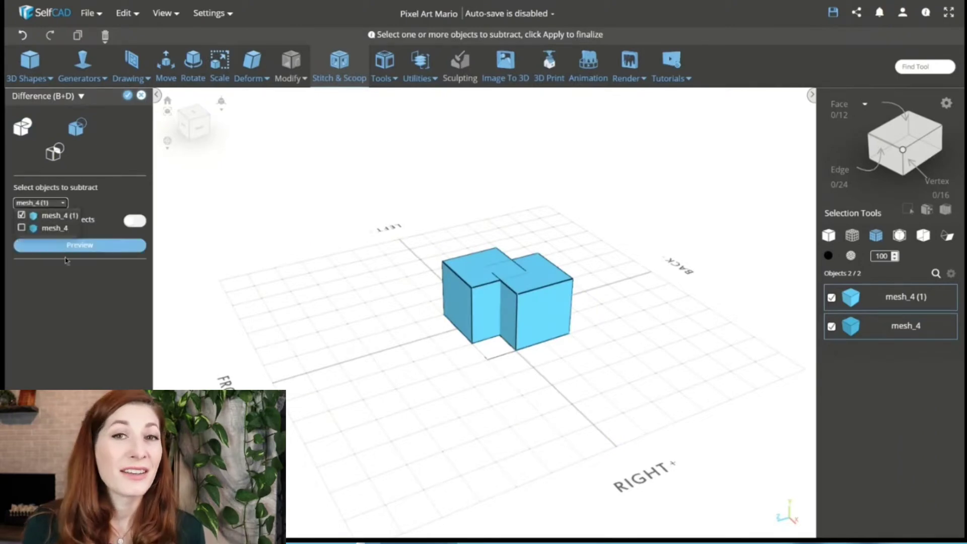
{"action": "left_click", "coordinate": [68, 302]}
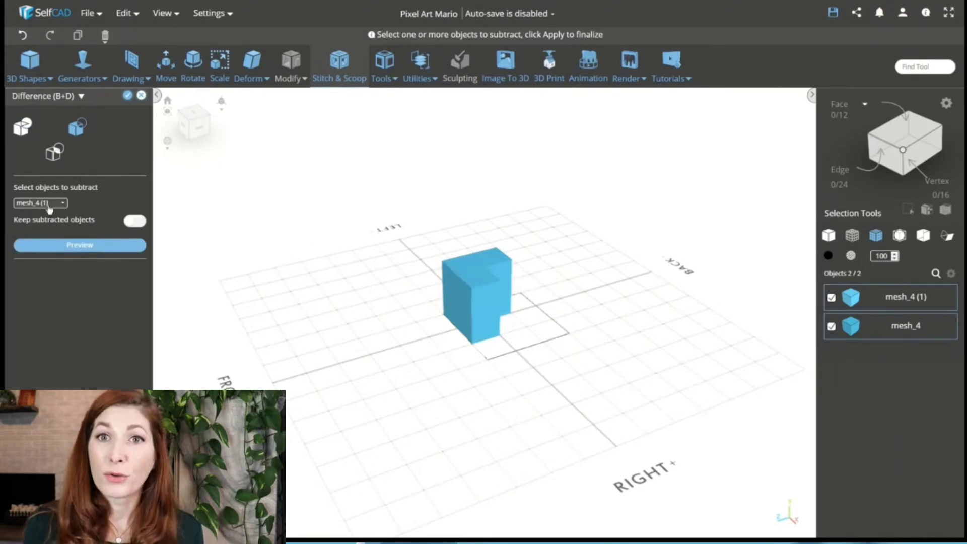
{"action": "left_click", "coordinate": [45, 228]}
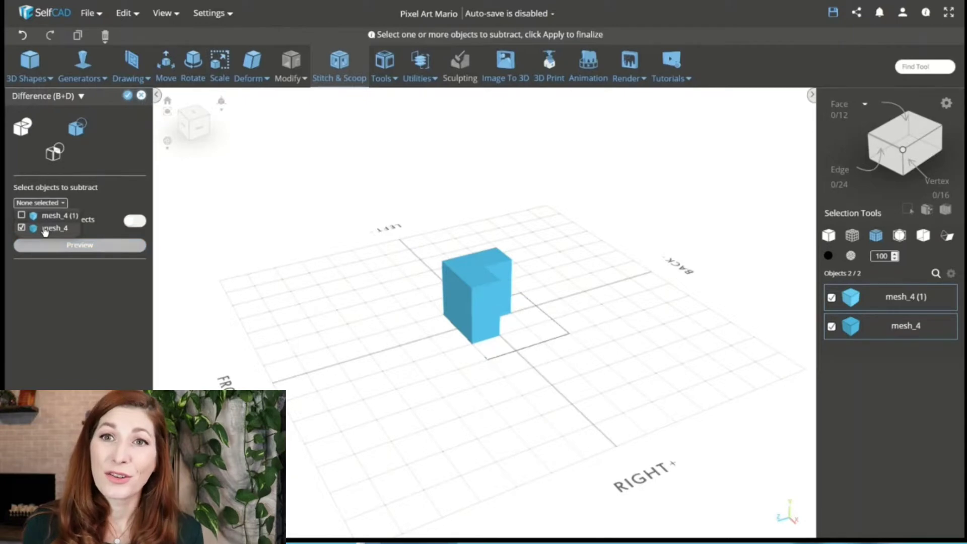
{"action": "left_click", "coordinate": [90, 330]}
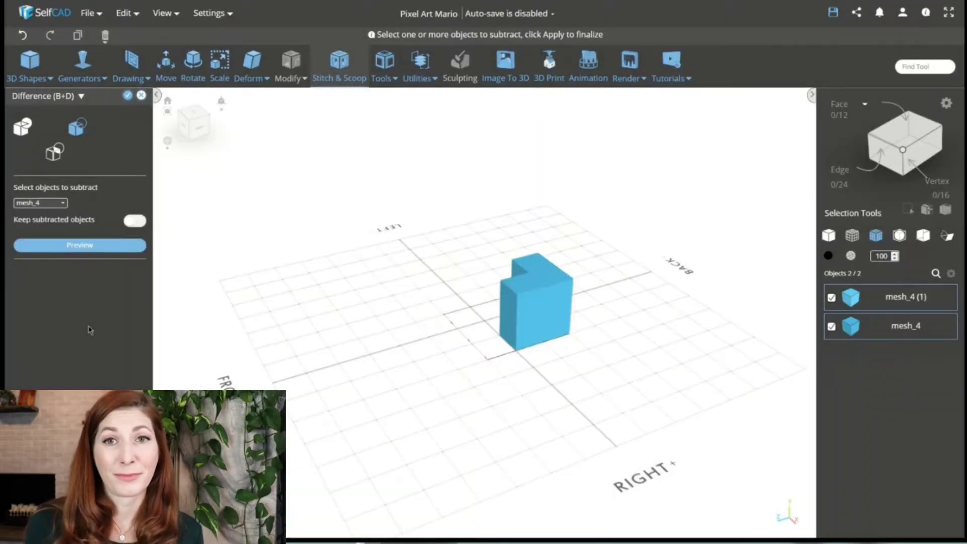
{"action": "left_click", "coordinate": [55, 157]}
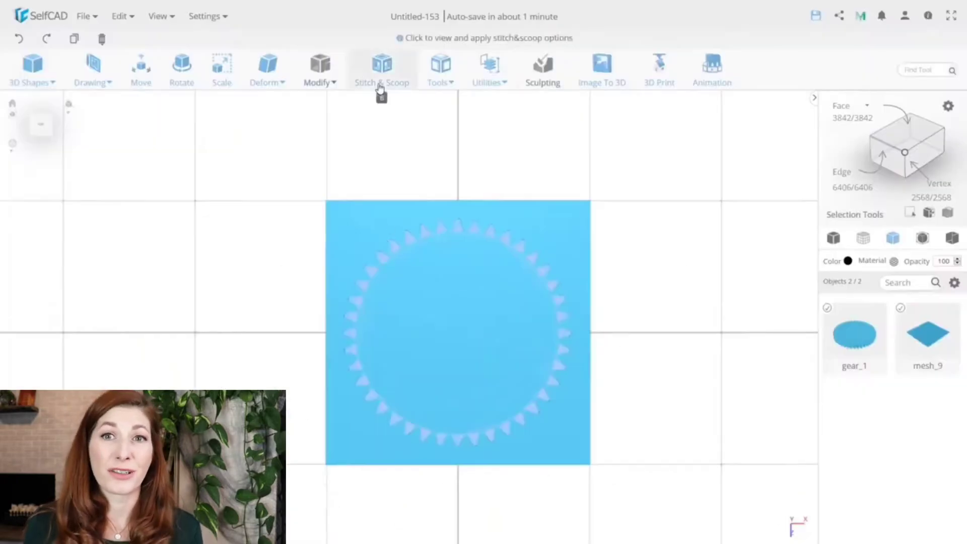
Step: Set up a Difference with gear_1 marked as the object to subtract
{"action": "left_click", "coordinate": [382, 65]}
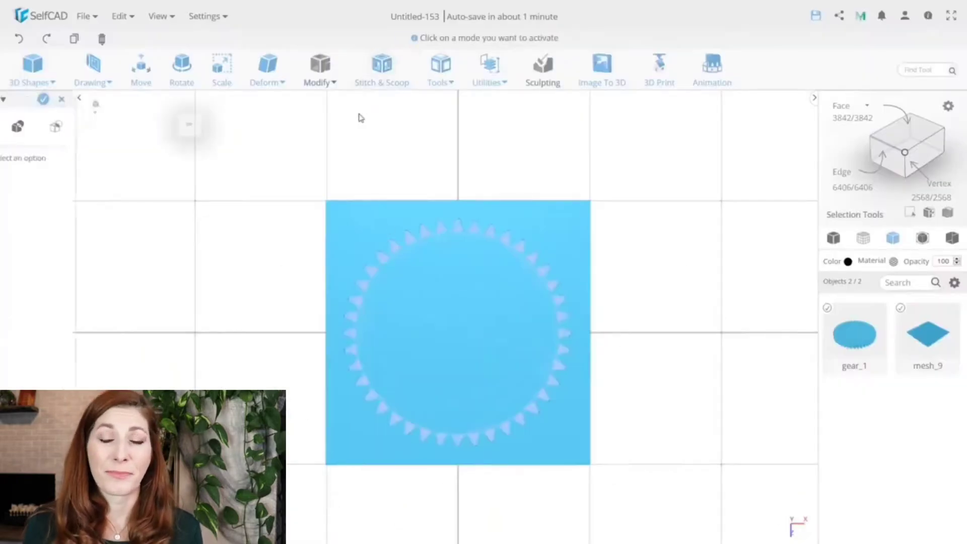
{"action": "left_click", "coordinate": [53, 126]}
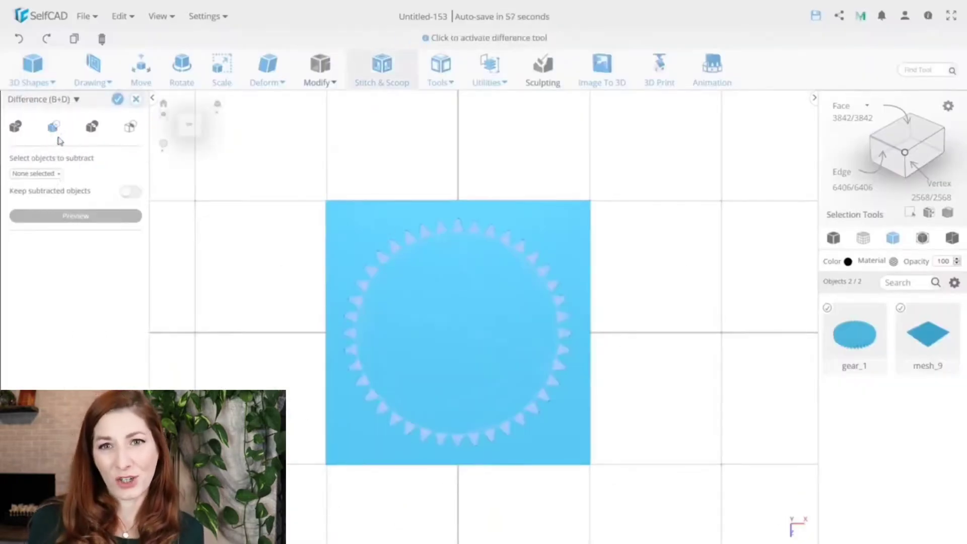
{"action": "left_click", "coordinate": [36, 173]}
{"action": "left_click", "coordinate": [48, 187]}
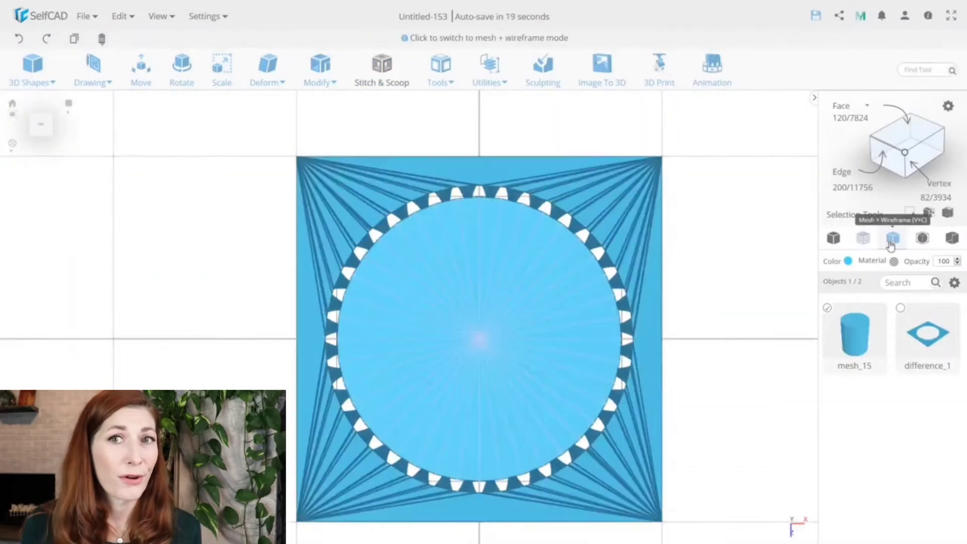
Step: Select both objects and cut the gear-shaped opening into the plate by subtracting mesh_15
{"action": "left_click", "coordinate": [928, 212]}
{"action": "left_click", "coordinate": [387, 81]}
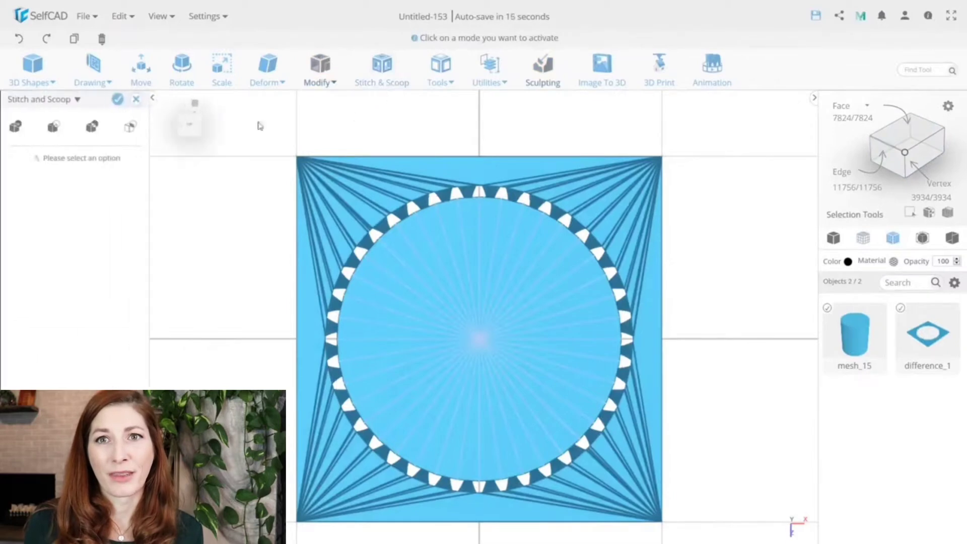
{"action": "left_click", "coordinate": [53, 126]}
{"action": "left_click", "coordinate": [60, 174]}
{"action": "left_click", "coordinate": [18, 186]}
{"action": "left_click", "coordinate": [84, 245]}
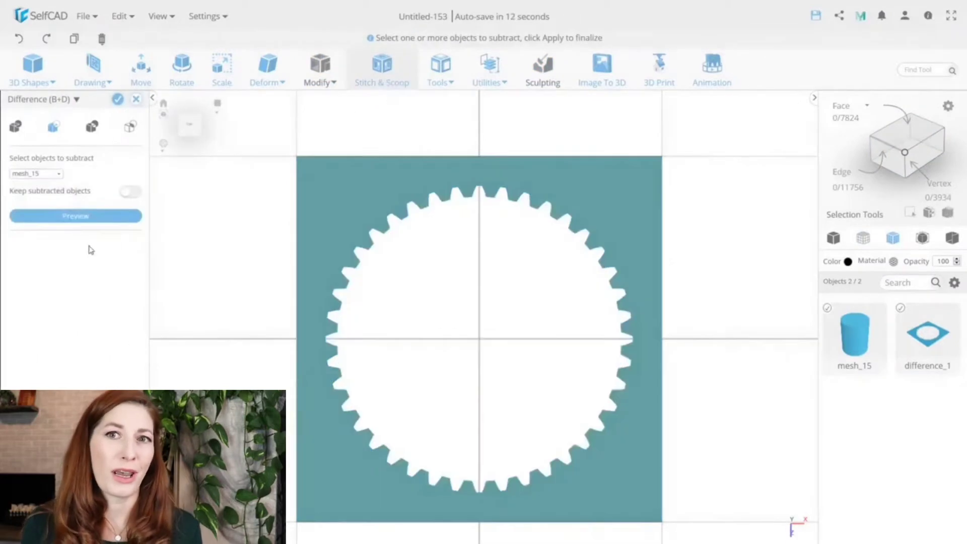
{"action": "left_click", "coordinate": [117, 99]}
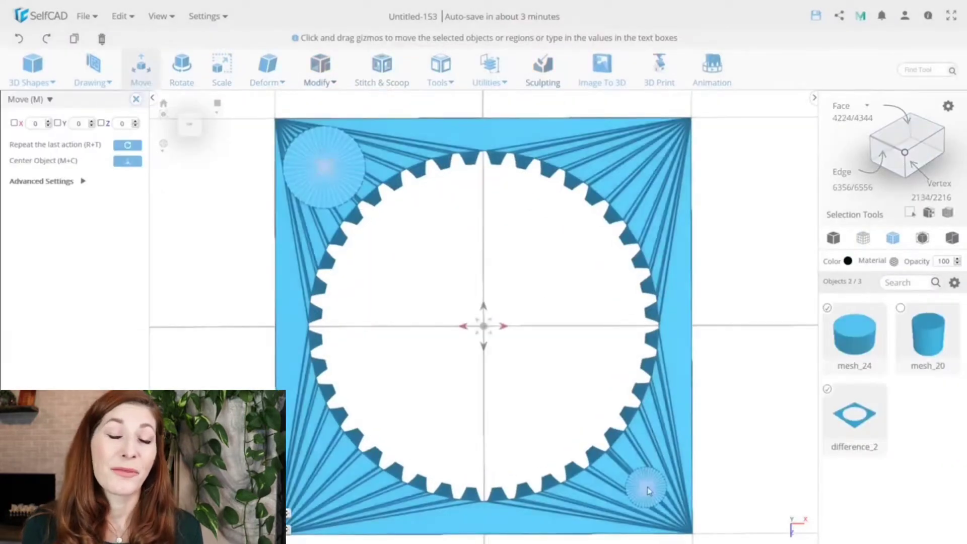
Step: Cut the two round holes out of the plate with another Difference
{"action": "left_click", "coordinate": [381, 66]}
{"action": "left_click", "coordinate": [53, 126]}
{"action": "left_click", "coordinate": [59, 174]}
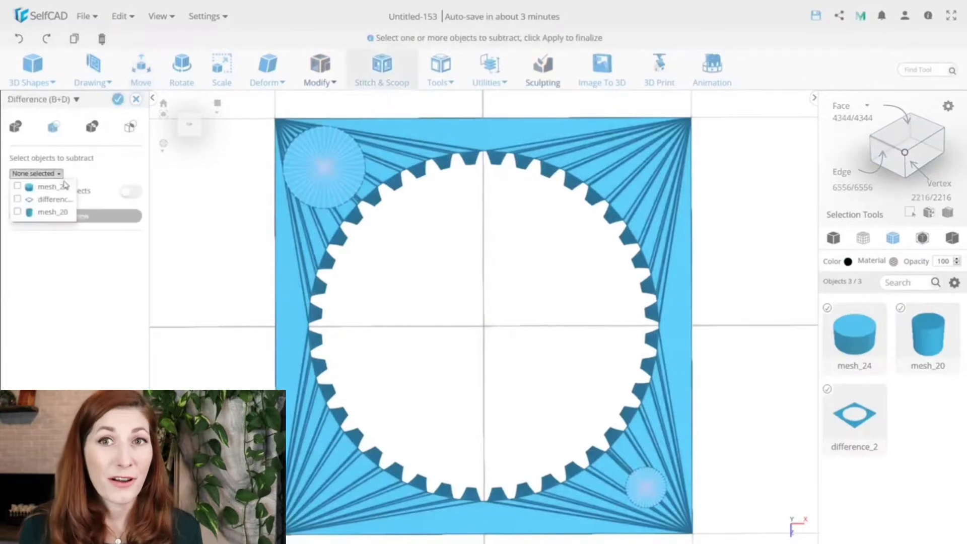
{"action": "left_click", "coordinate": [111, 264]}
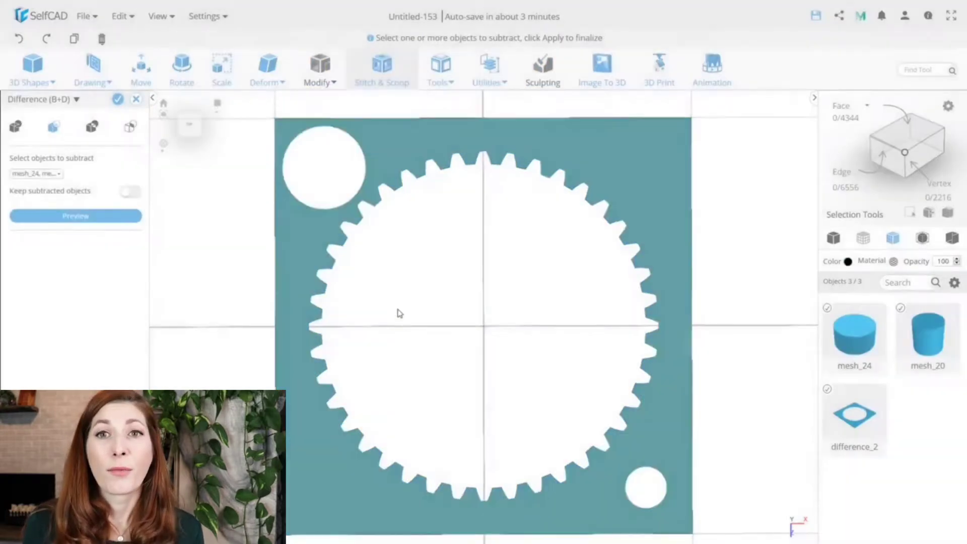
{"action": "right_click_drag", "start_coordinate": [399, 314], "coordinate": [400, 287]}
{"action": "key", "text": "Return"}
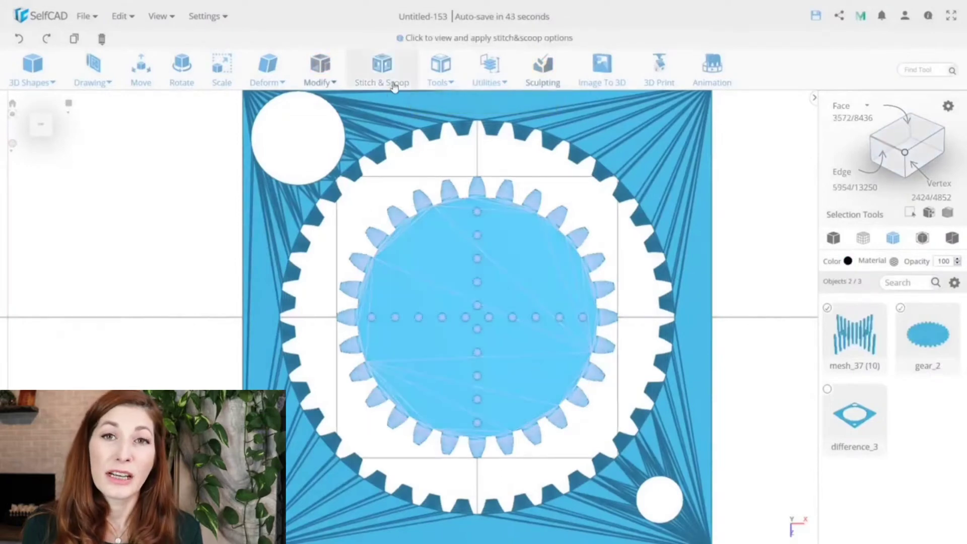
Step: Set up a Difference on the inner gear with the mesh_37 pins marked for subtraction
{"action": "left_click", "coordinate": [394, 86]}
{"action": "left_click", "coordinate": [53, 127]}
{"action": "left_click", "coordinate": [36, 174]}
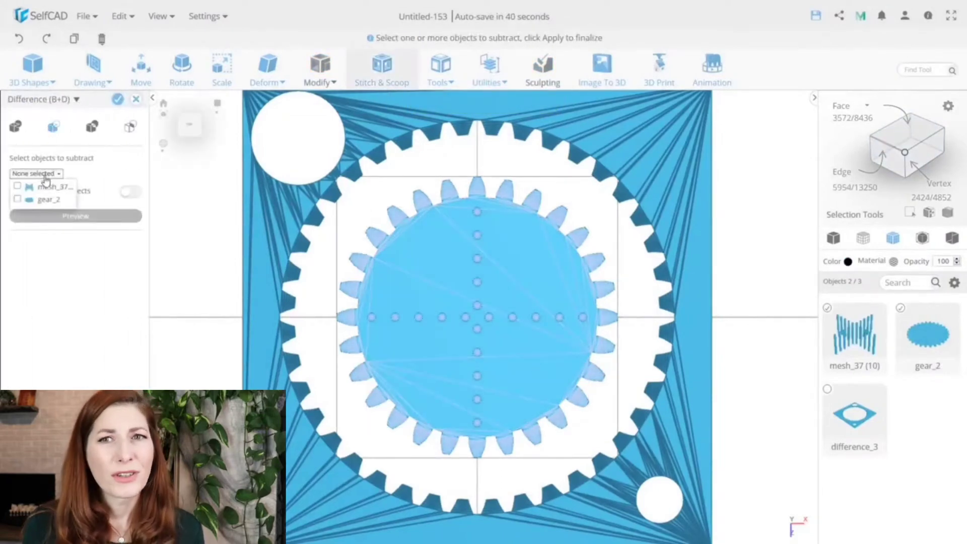
{"action": "left_click", "coordinate": [42, 189]}
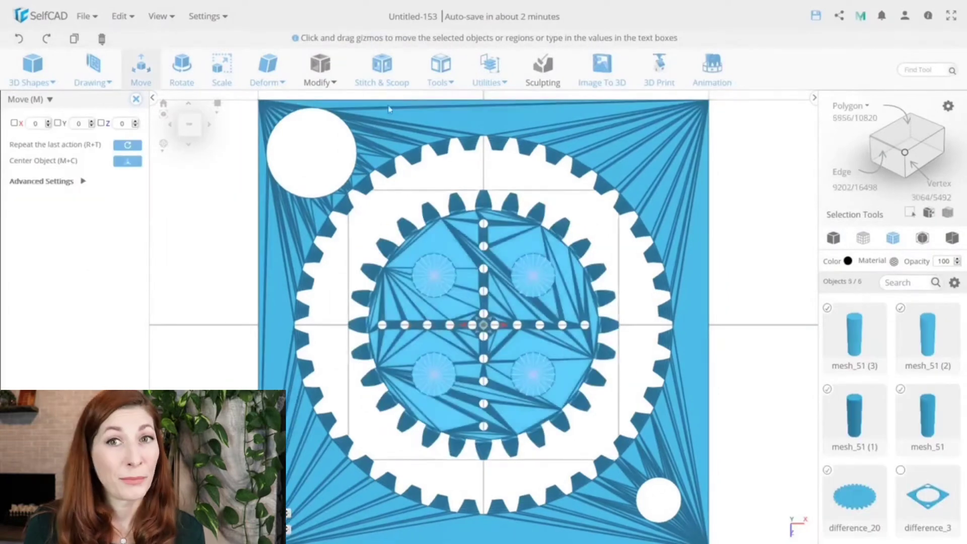
Step: Subtract two mesh_51 cylinders from the gear and preview it with four holes
{"action": "left_click", "coordinate": [382, 68]}
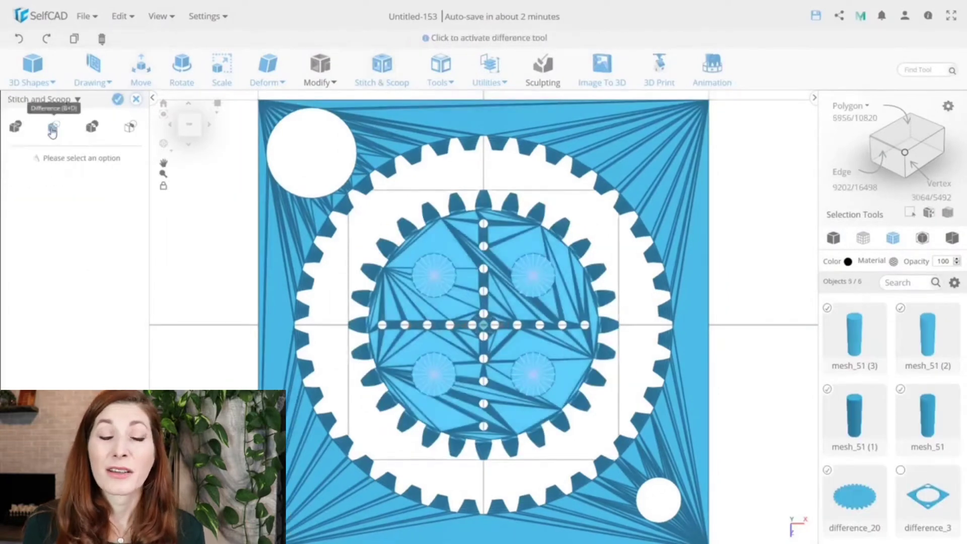
{"action": "left_click", "coordinate": [52, 128]}
{"action": "left_click", "coordinate": [37, 174]}
{"action": "left_click", "coordinate": [40, 186]}
{"action": "left_click", "coordinate": [40, 199]}
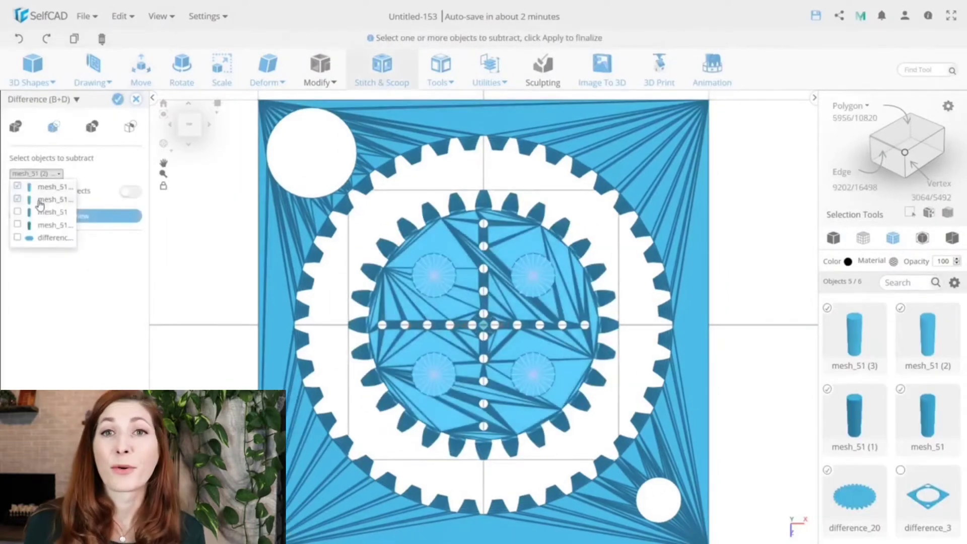
{"action": "left_click", "coordinate": [80, 280]}
{"action": "left_click_drag", "start_coordinate": [508, 388], "coordinate": [544, 311]}
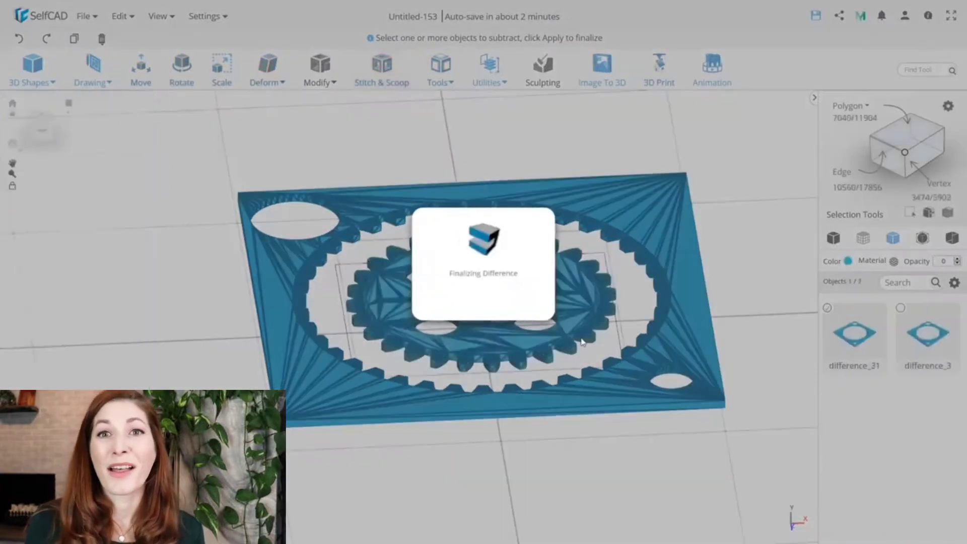
{"action": "scroll", "coordinate": [563, 337], "scroll_direction": "up", "scroll_amount": 3}
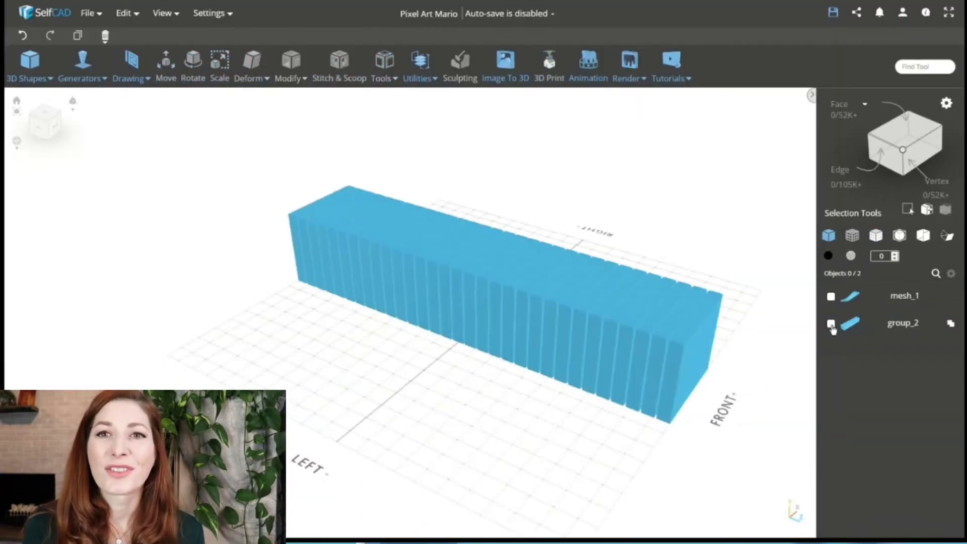
Step: Select group_2 and mesh_1 and apply Intersection to keep only their overlap
{"action": "left_click", "coordinate": [832, 298]}
{"action": "left_click", "coordinate": [832, 298]}
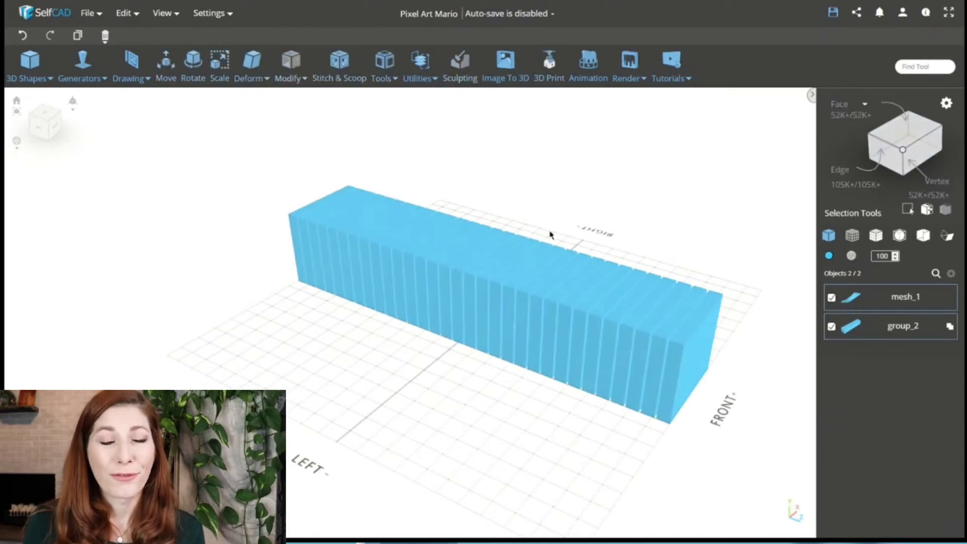
{"action": "left_click", "coordinate": [352, 77]}
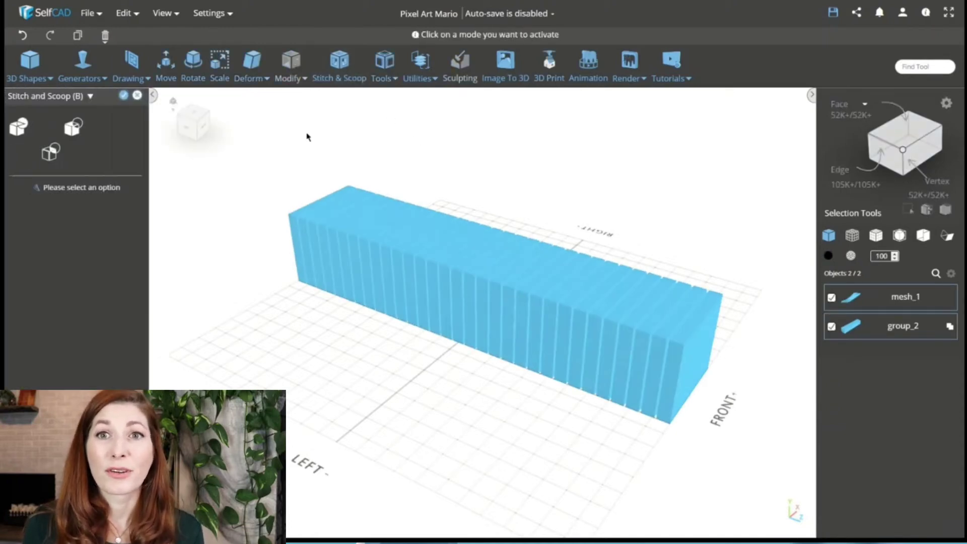
{"action": "left_click", "coordinate": [57, 153]}
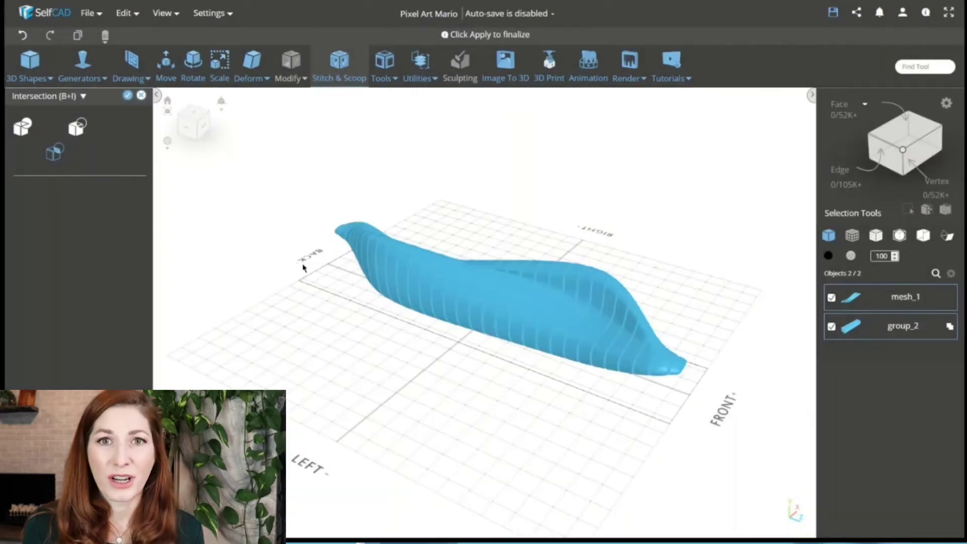
{"action": "left_click_drag", "start_coordinate": [304, 267], "coordinate": [442, 293]}
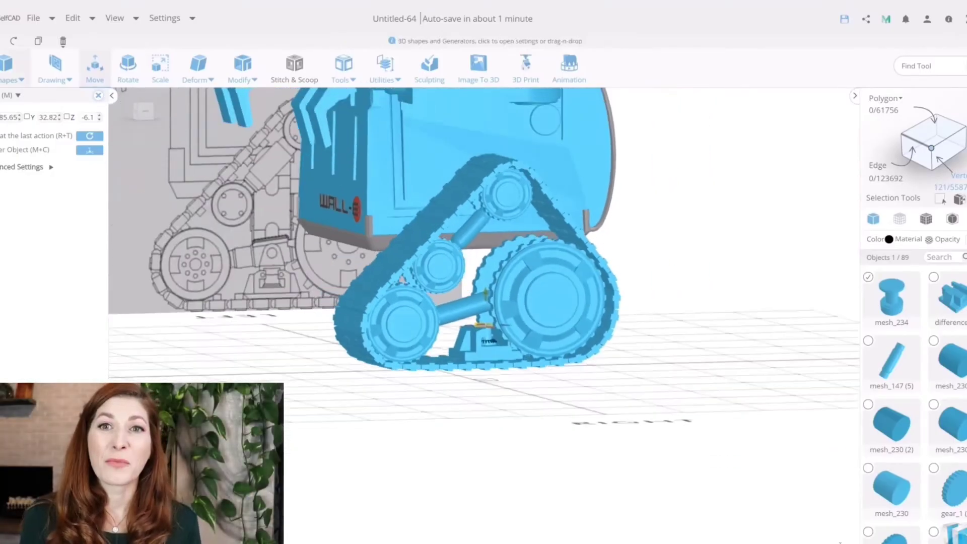
Step: Finalize the half-cylinder, move it beside the track and select its flat face
{"action": "left_click", "coordinate": [80, 96]}
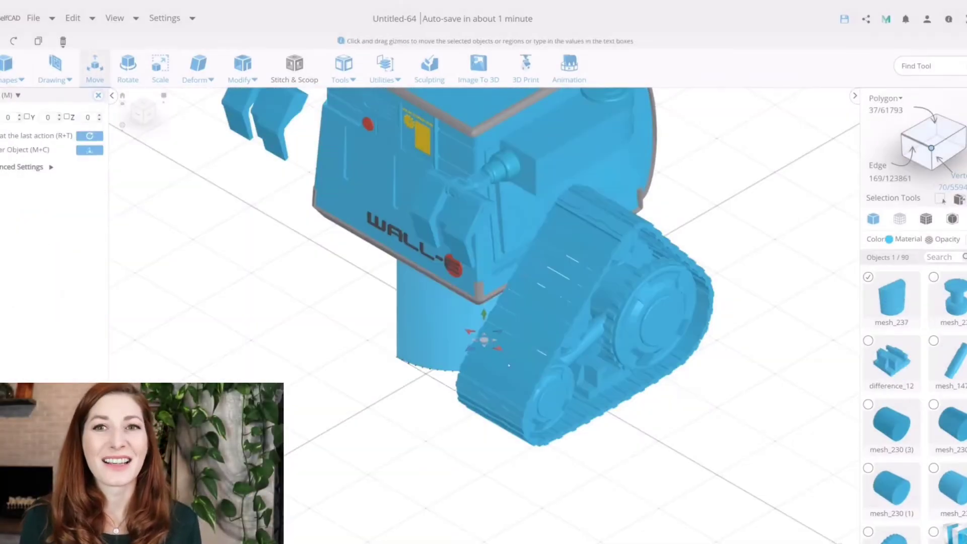
{"action": "left_click_drag", "start_coordinate": [433, 342], "coordinate": [788, 400]}
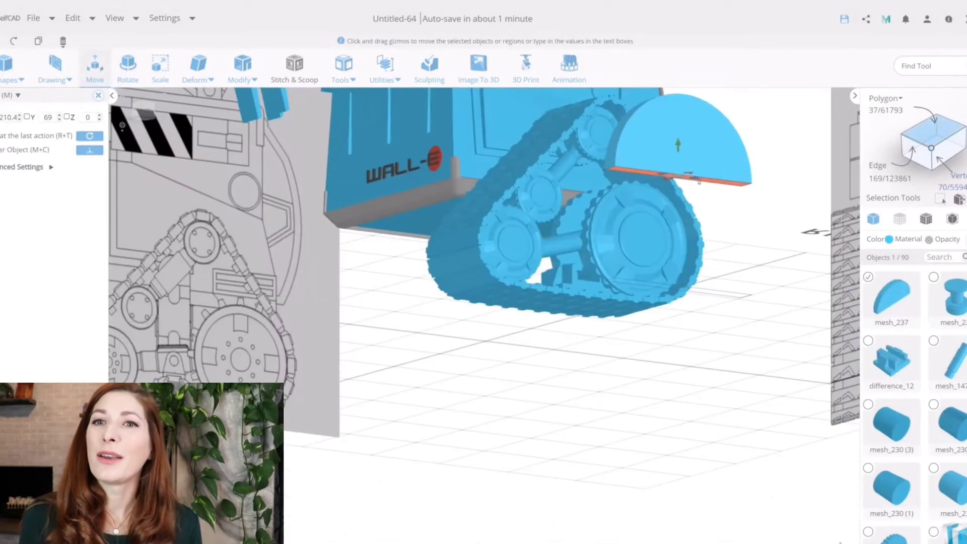
{"action": "left_click", "coordinate": [701, 359]}
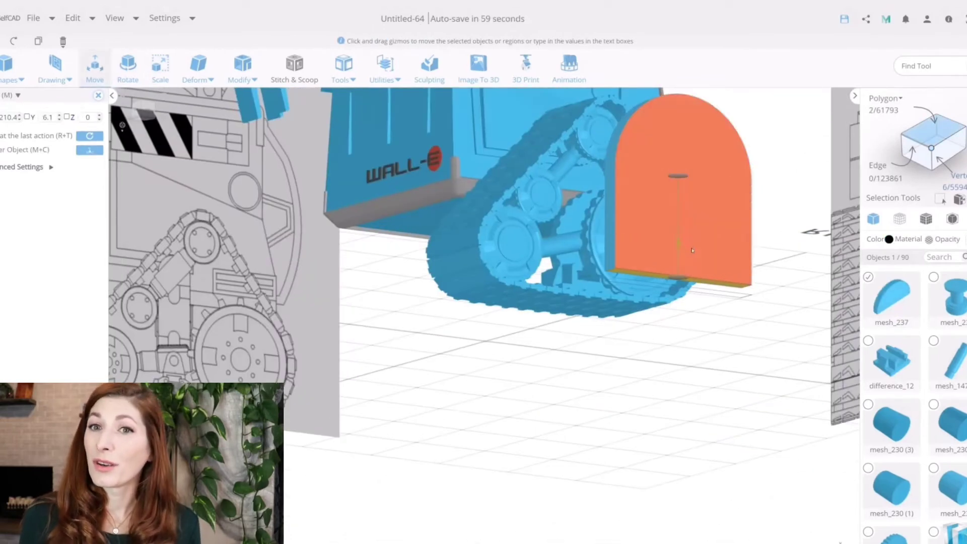
Step: Shape and position the side piece with alternating Scale and Move, then view WALL-E in perspective
{"action": "key", "text": "s"}
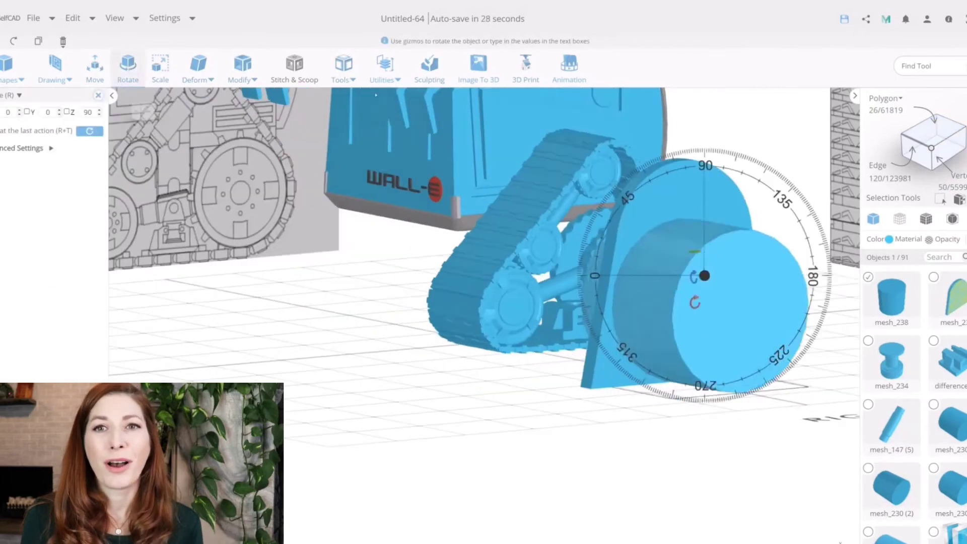
{"action": "key", "text": "s"}
{"action": "key", "text": "m"}
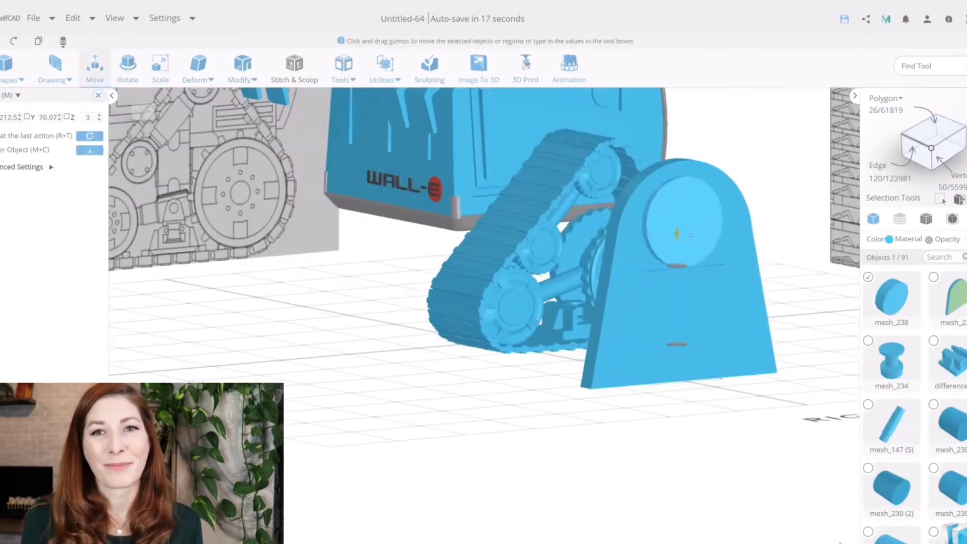
{"action": "key", "text": "s"}
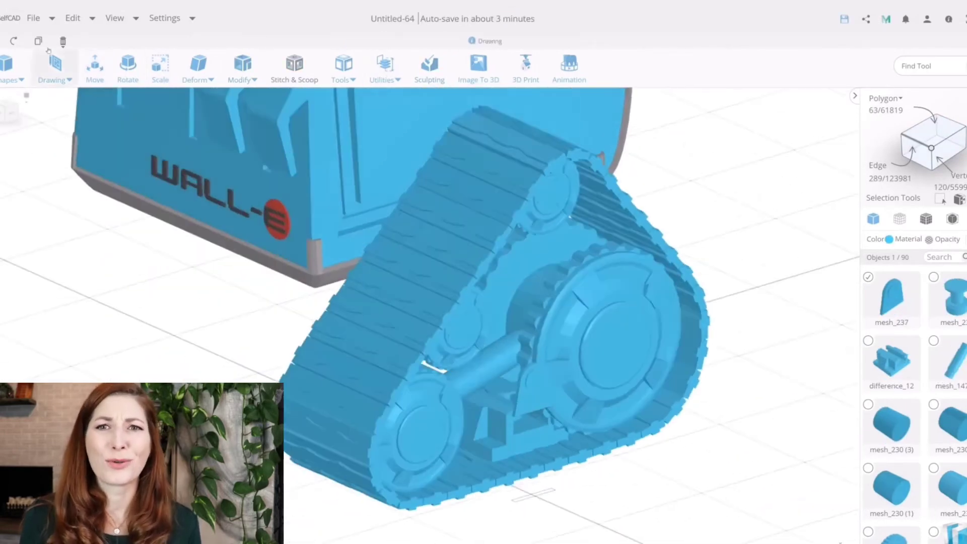
{"action": "key", "text": "m"}
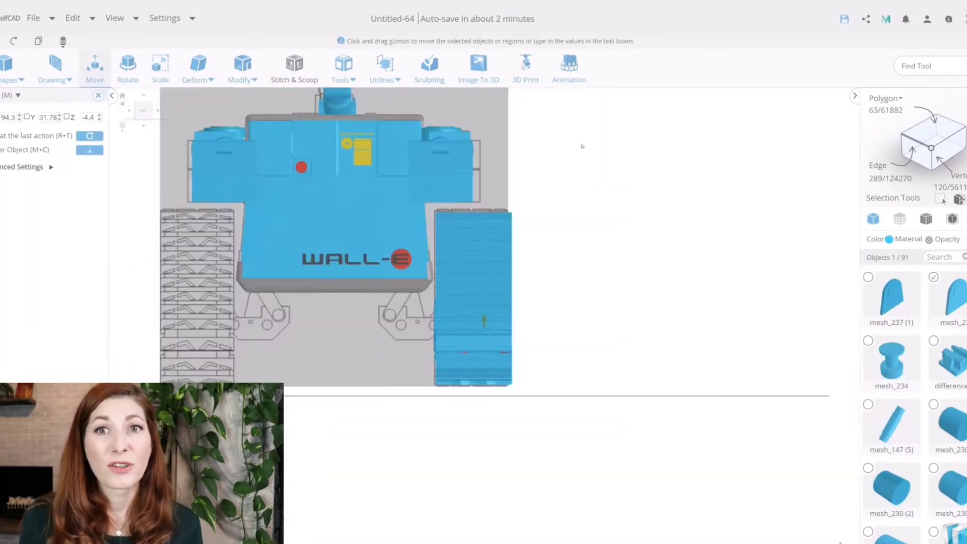
{"action": "left_click_drag", "start_coordinate": [582, 146], "coordinate": [363, 302]}
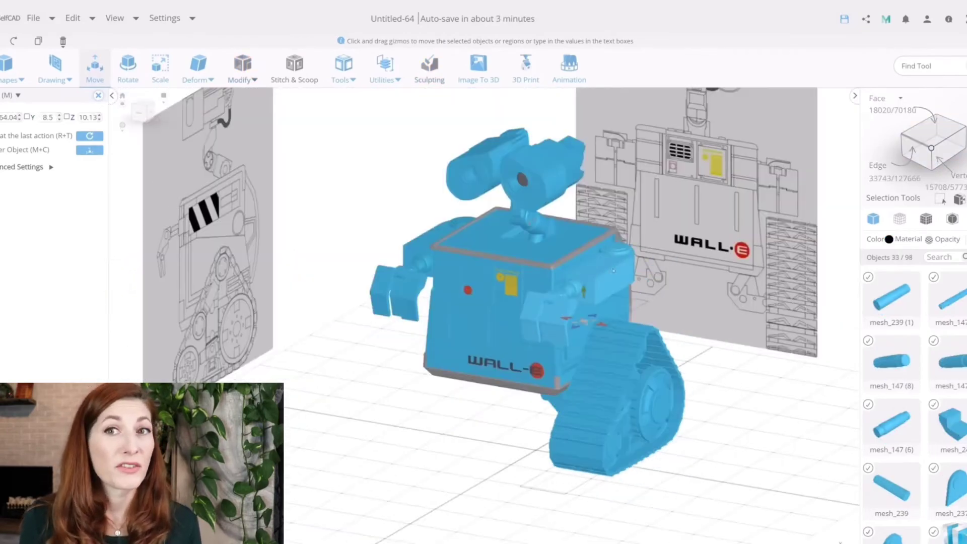